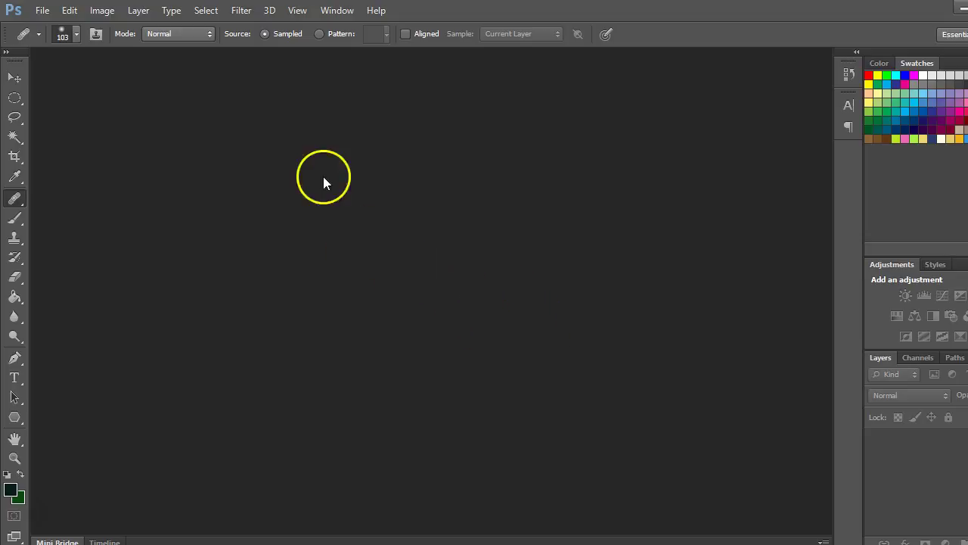
Create a new 800 by 400 pixel document with transparent background contents
{"action": "left_click", "coordinate": [42, 10]}
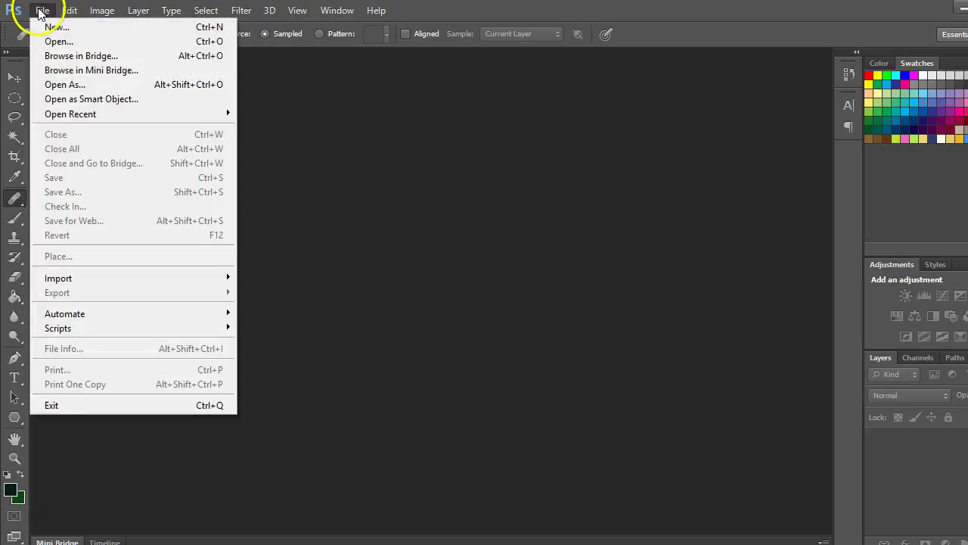
{"action": "left_click", "coordinate": [28, 24]}
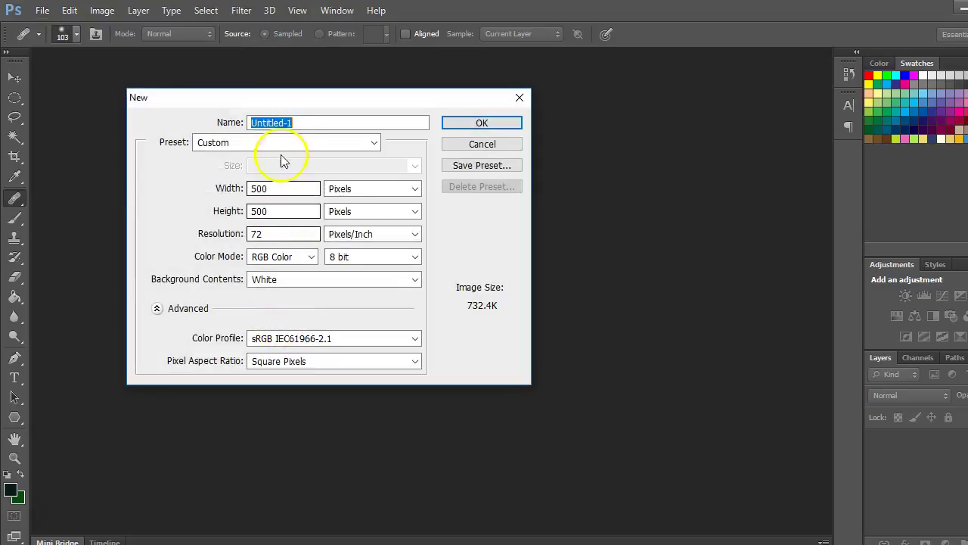
{"action": "left_click_drag", "start_coordinate": [288, 106], "coordinate": [337, 108]}
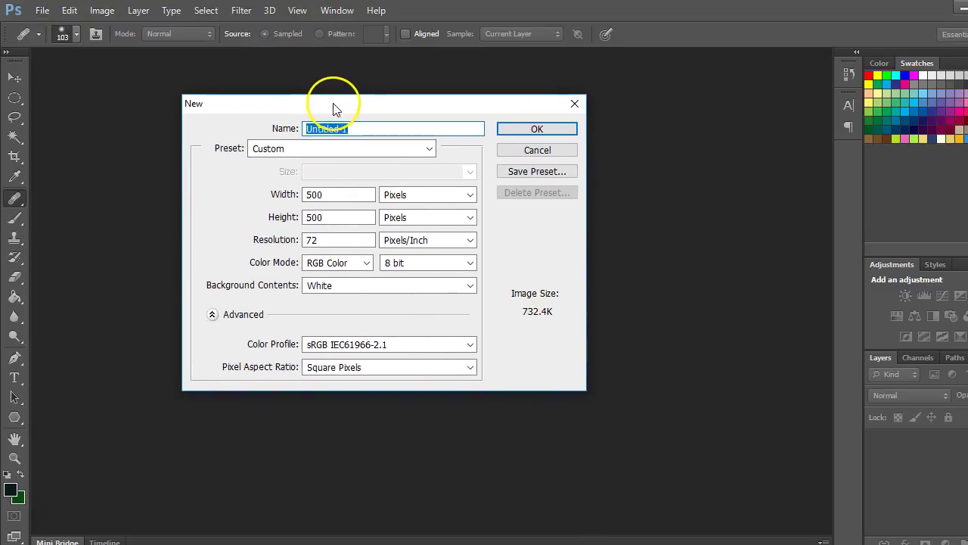
{"action": "left_click", "coordinate": [284, 195]}
{"action": "type", "text": "80"}
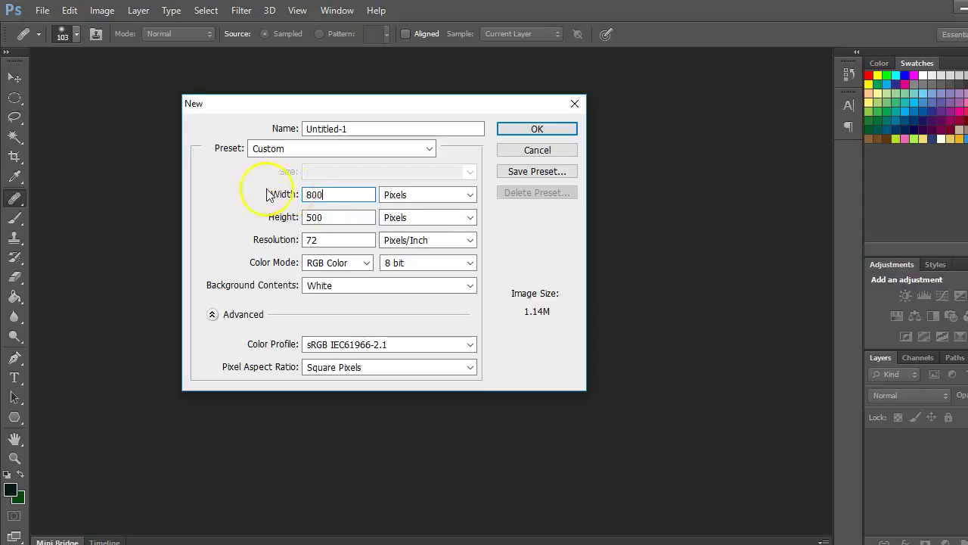
{"action": "left_click", "coordinate": [288, 217]}
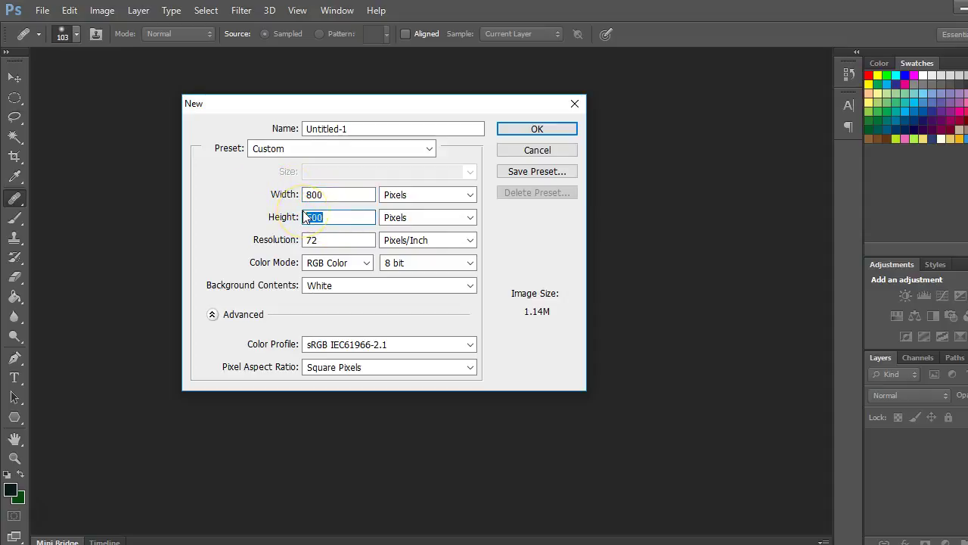
{"action": "type", "text": "40"}
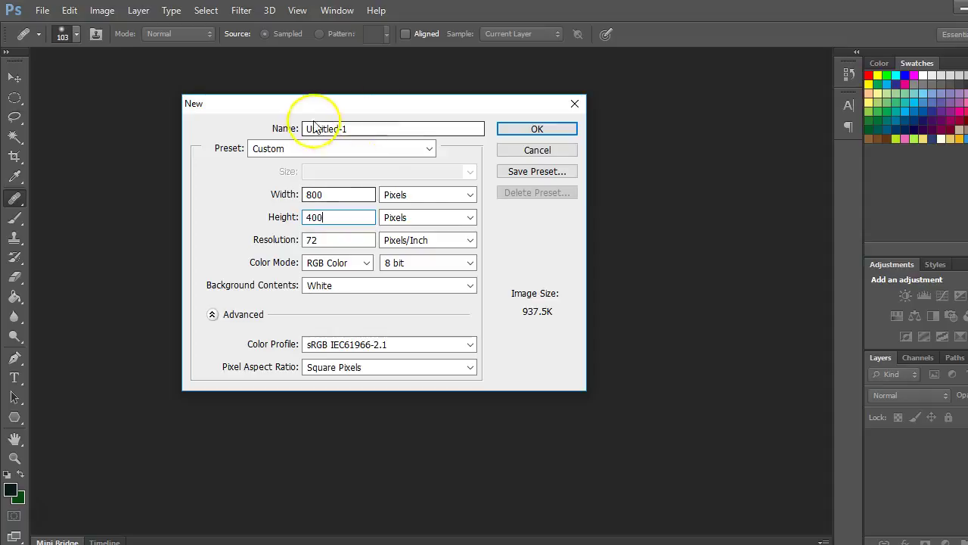
{"action": "left_click", "coordinate": [388, 285]}
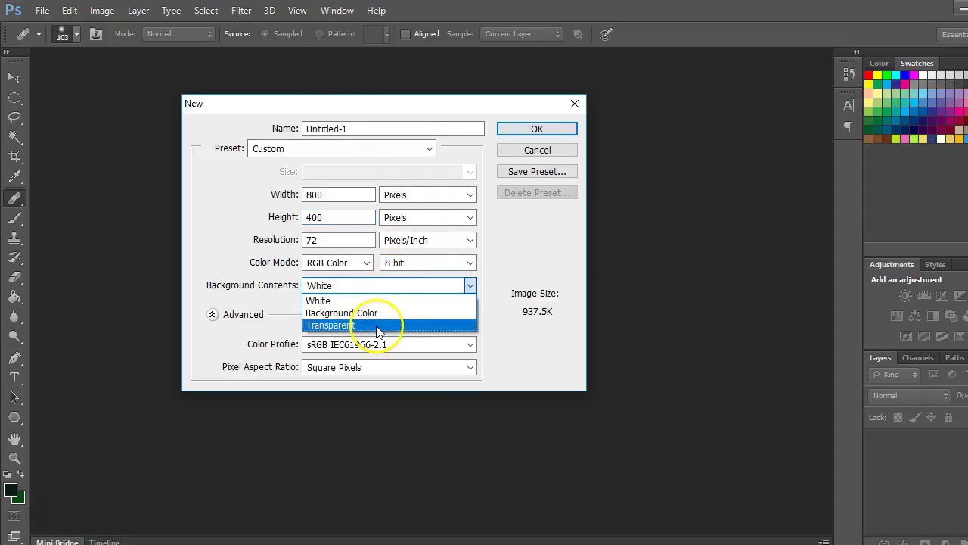
{"action": "left_click", "coordinate": [371, 325]}
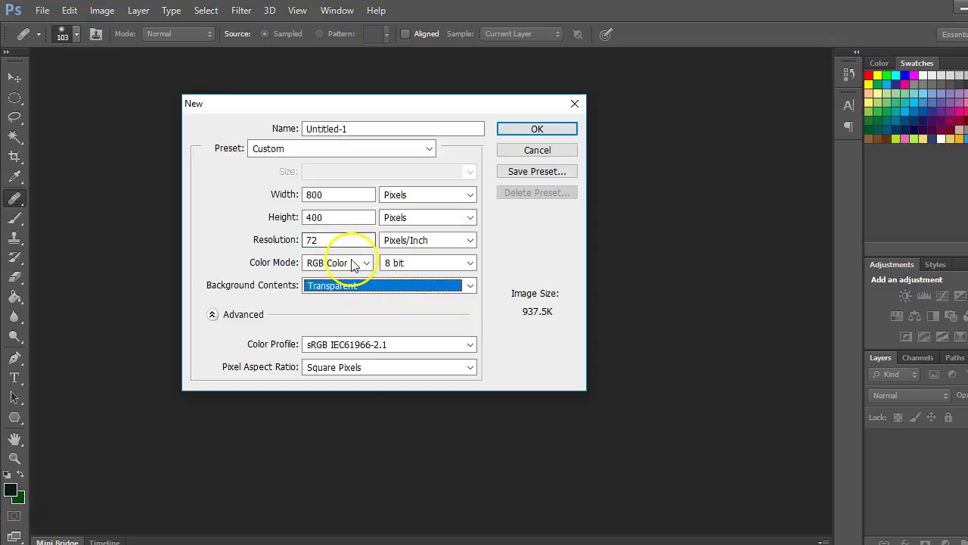
{"action": "left_click", "coordinate": [533, 130]}
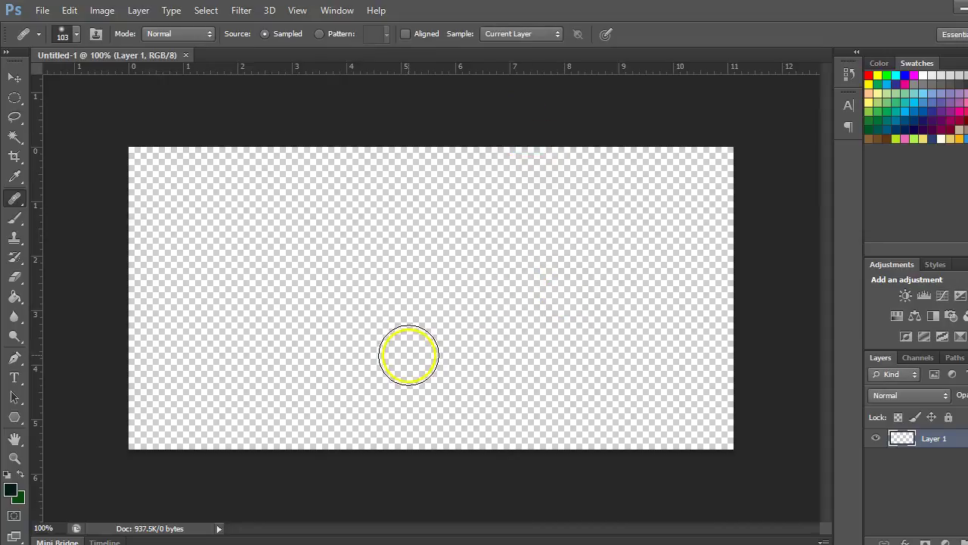
Set the Type tool's text color to turquoise 2bc6d0
{"action": "left_click", "coordinate": [15, 379]}
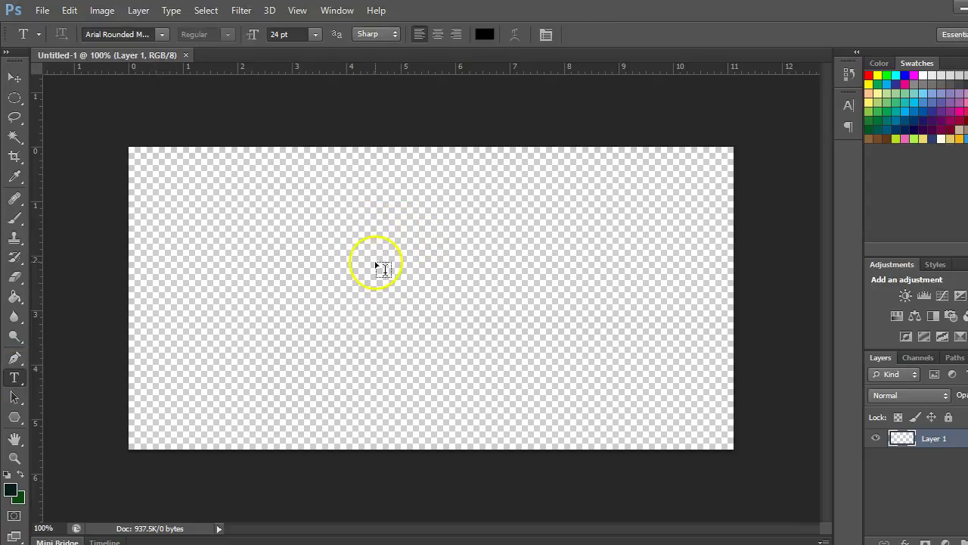
{"action": "left_click", "coordinate": [485, 35]}
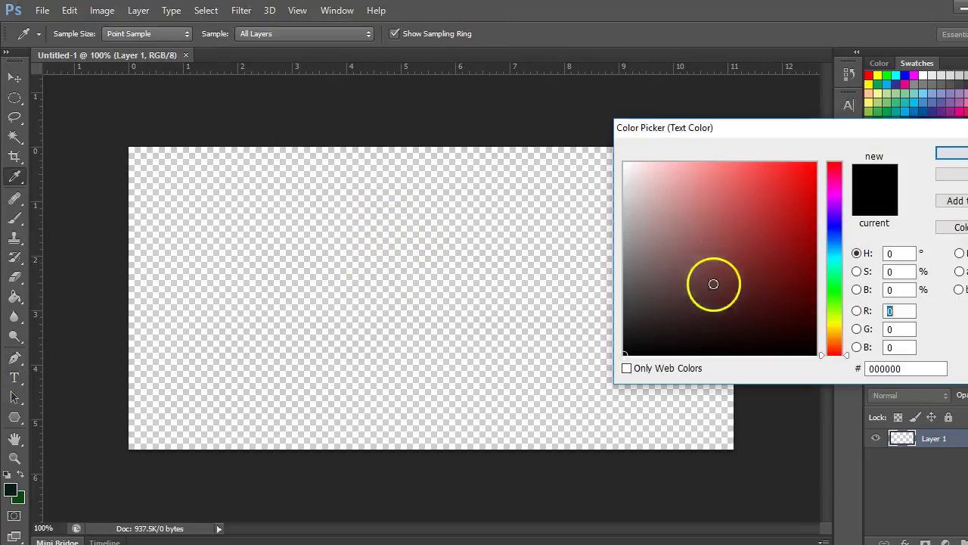
{"action": "left_click", "coordinate": [836, 257]}
{"action": "left_click", "coordinate": [776, 198]}
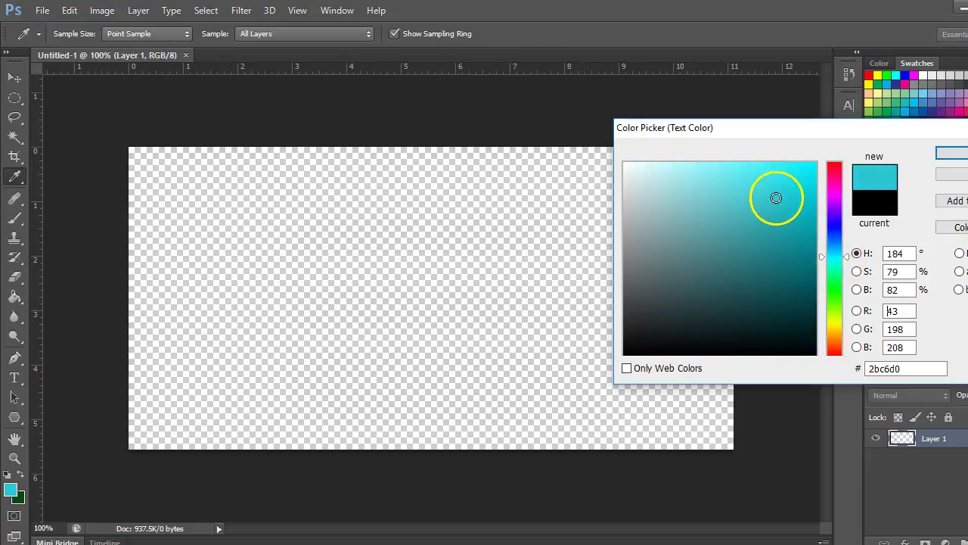
{"action": "left_click", "coordinate": [952, 153]}
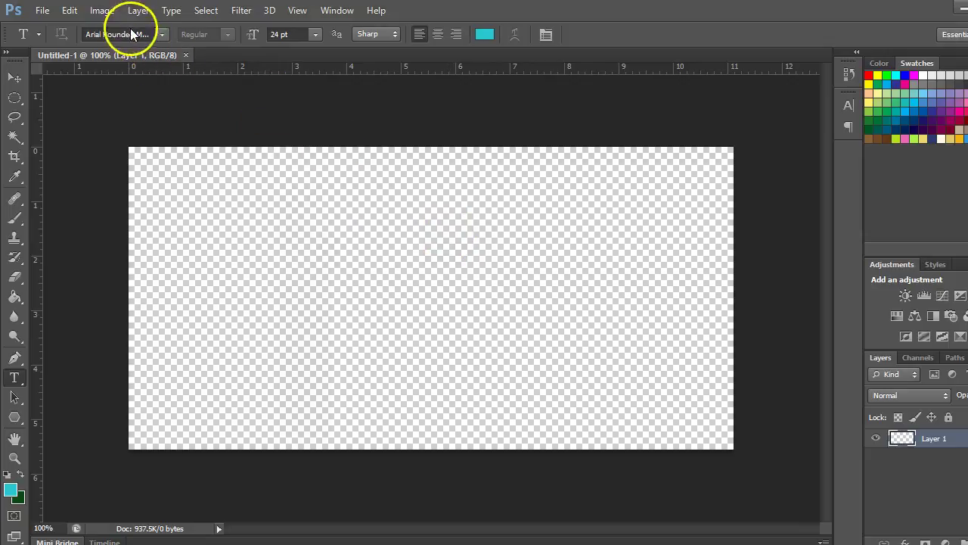
Set the text font to Bauhaus 93 at 72 pt with centered alignment
{"action": "left_click", "coordinate": [156, 36]}
{"action": "left_click", "coordinate": [160, 35]}
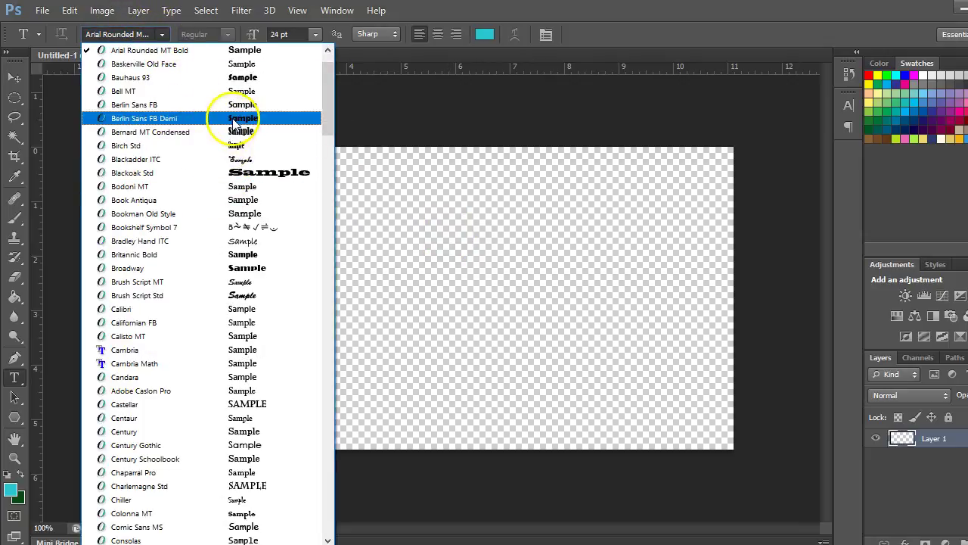
{"action": "left_click", "coordinate": [231, 77]}
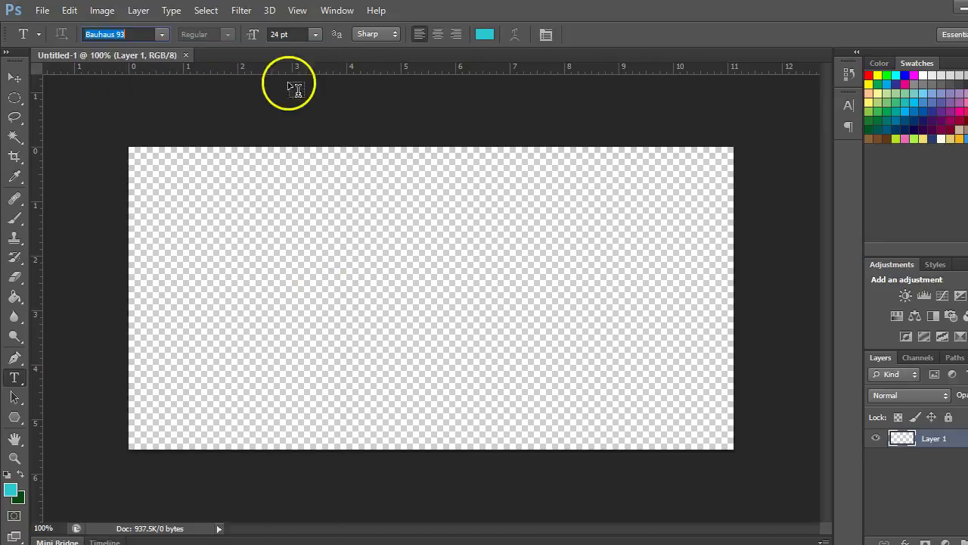
{"action": "left_click", "coordinate": [315, 34]}
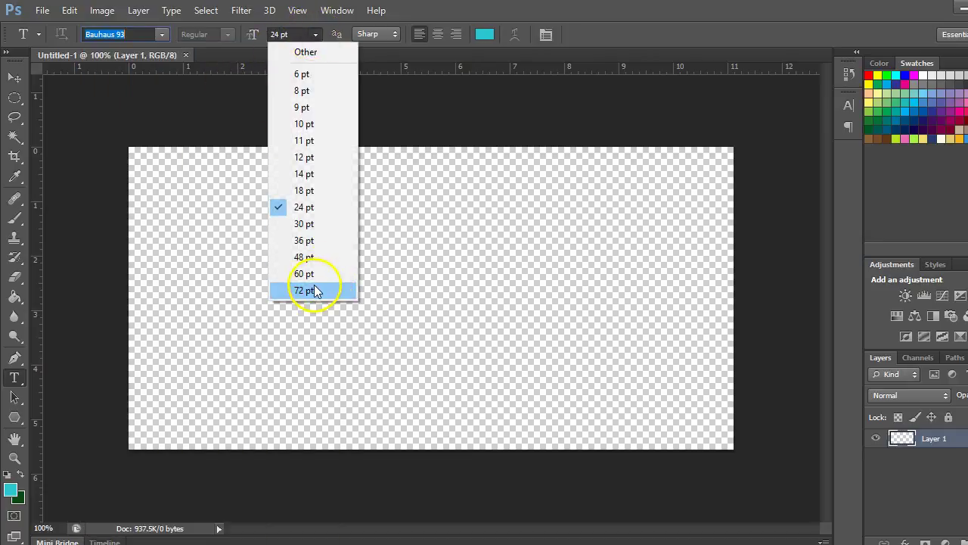
{"action": "left_click", "coordinate": [317, 291]}
{"action": "left_click", "coordinate": [300, 34]}
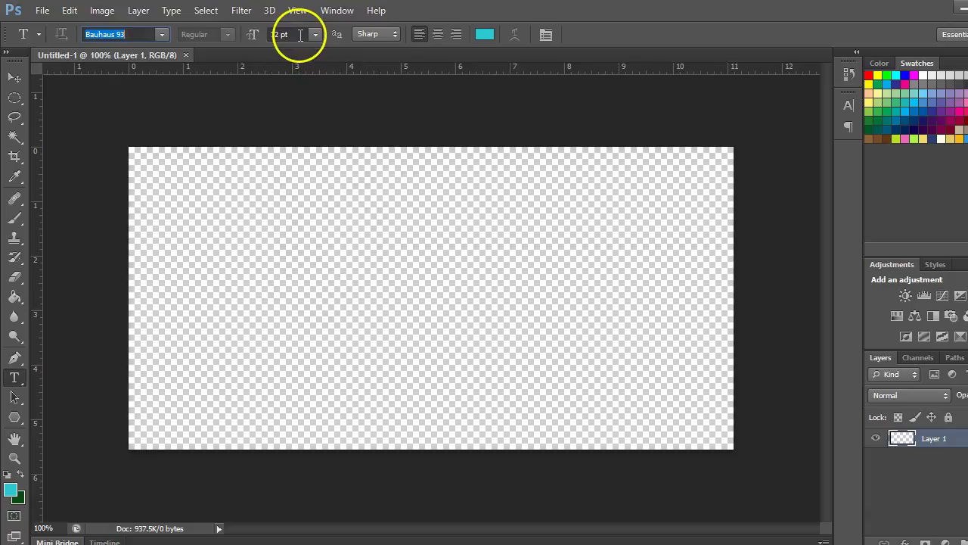
{"action": "left_click", "coordinate": [451, 100]}
{"action": "left_click", "coordinate": [438, 34]}
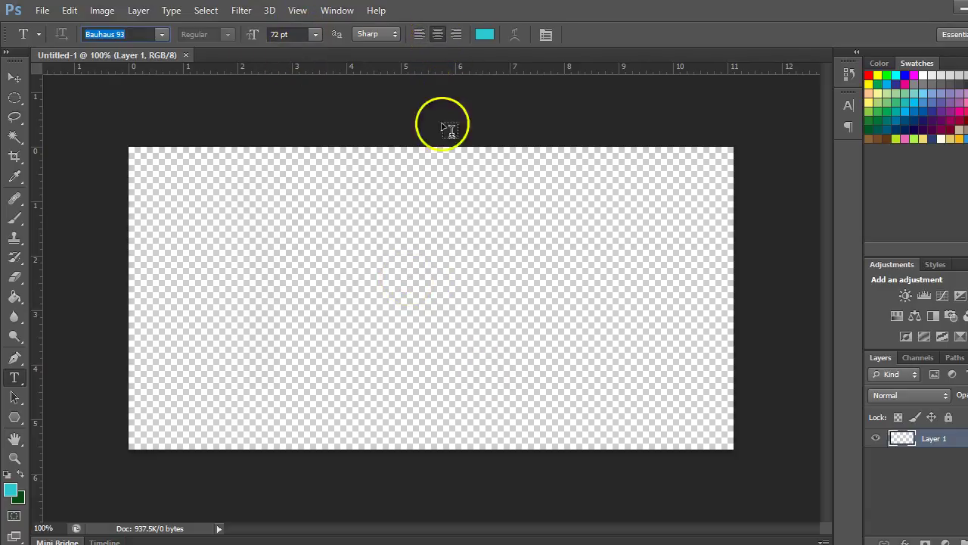
Add the text "Web Design" near the middle of the canvas and commit it
{"action": "left_click", "coordinate": [443, 288]}
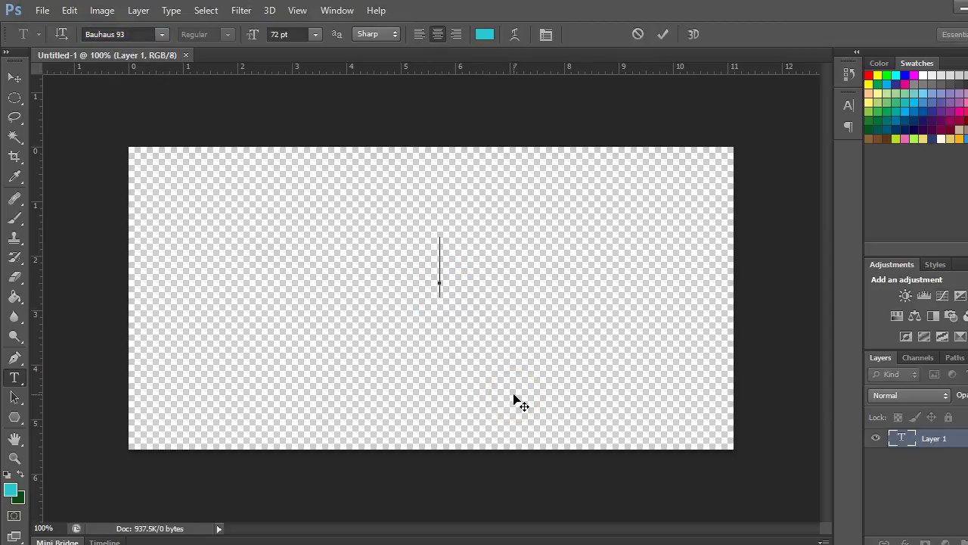
{"action": "type", "text": "Web Design"}
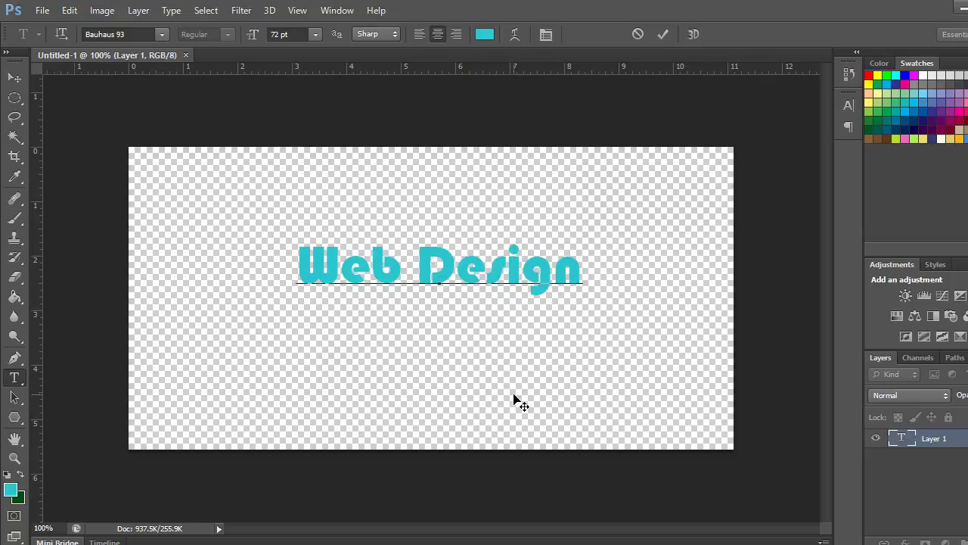
{"action": "left_click", "coordinate": [662, 36]}
Shift the Web Design text slightly left and scale it proportionally to about 184% so it spans most of the canvas
{"action": "left_click", "coordinate": [14, 78]}
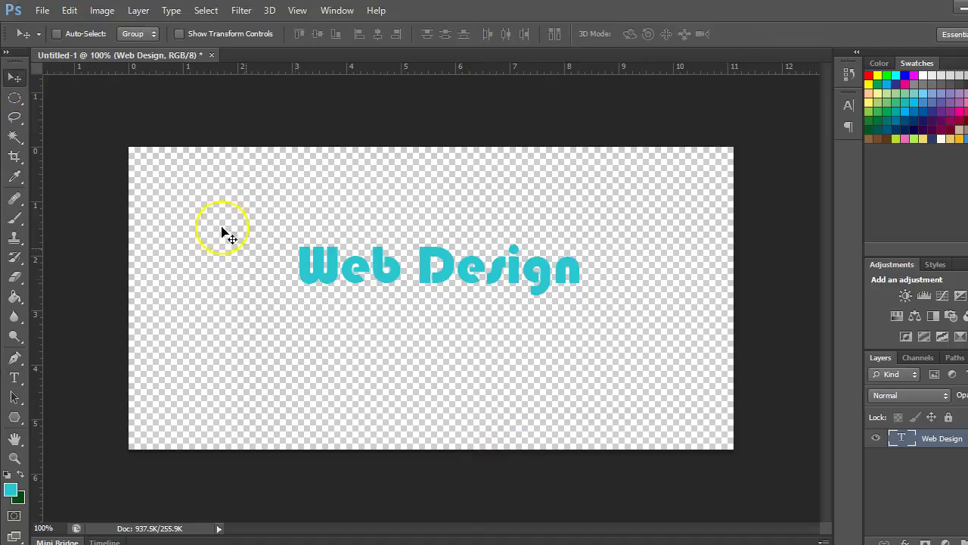
{"action": "left_click_drag", "start_coordinate": [415, 298], "coordinate": [387, 294]}
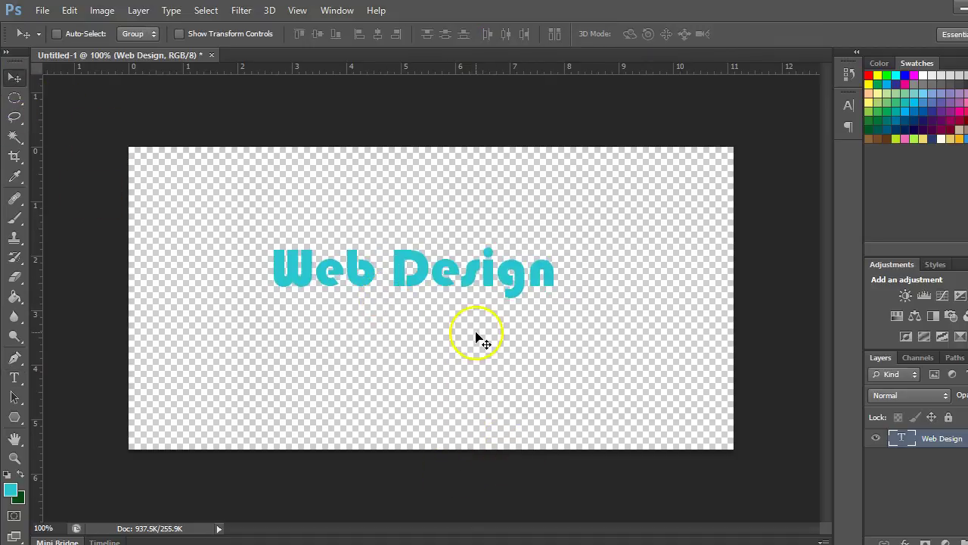
{"action": "key", "text": "ctrl+t"}
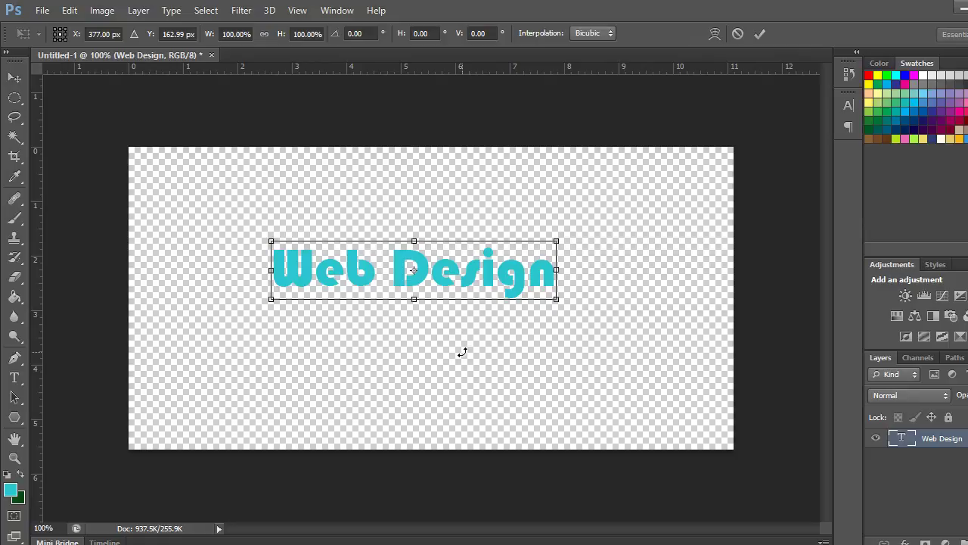
{"action": "left_click_drag", "start_coordinate": [555, 297], "coordinate": [665, 417]}
{"action": "left_click_drag", "start_coordinate": [269, 241], "coordinate": [170, 170]}
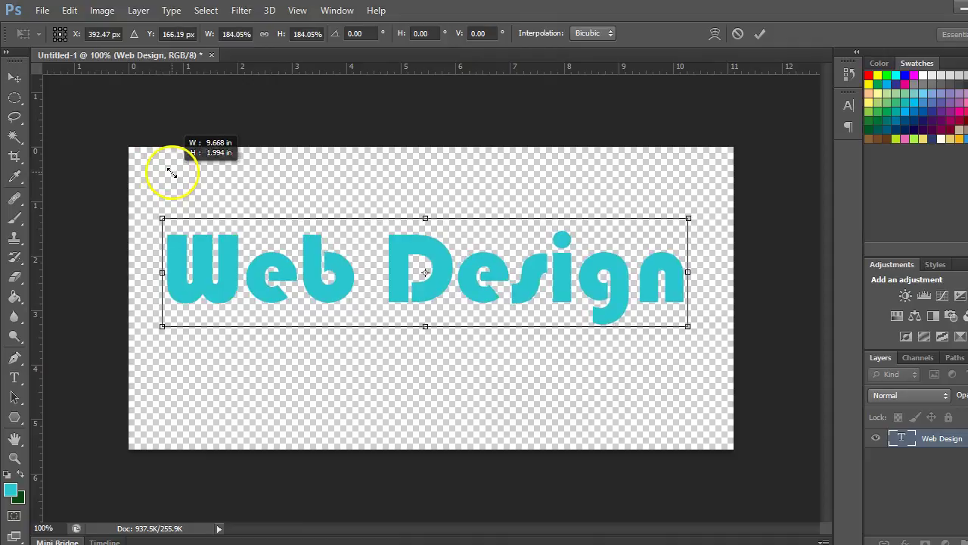
{"action": "key", "text": "Return"}
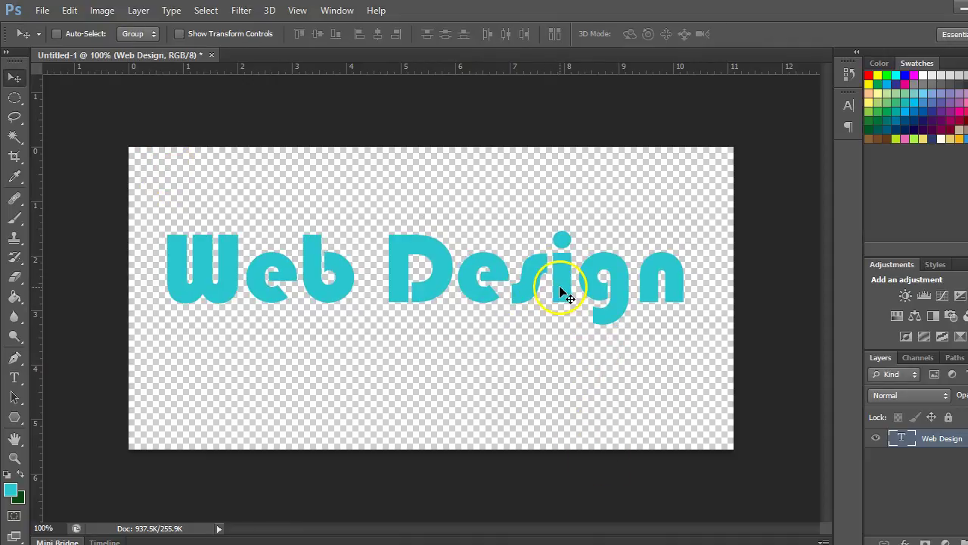
Crop the canvas closely around the Web Design text using an unconstrained crop ratio
{"action": "left_click", "coordinate": [14, 158]}
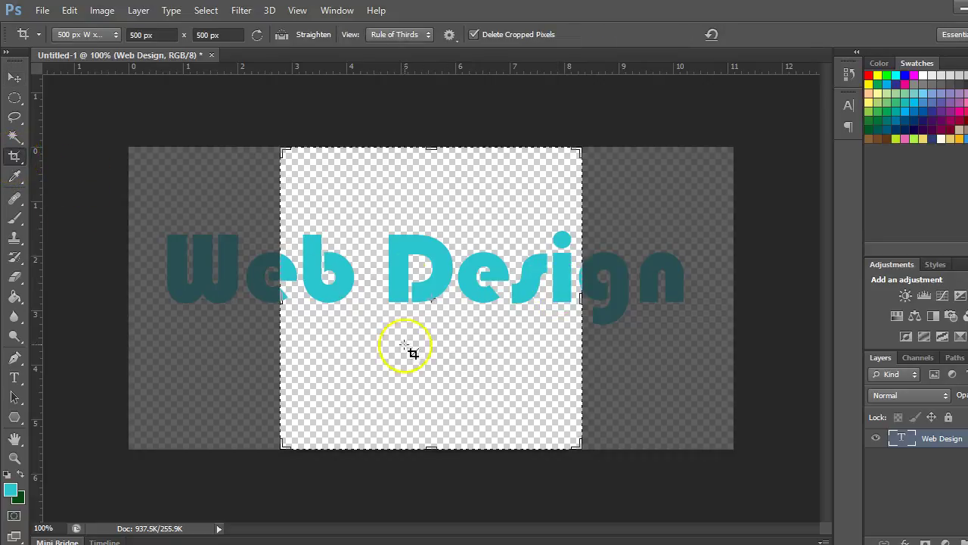
{"action": "left_click", "coordinate": [117, 35]}
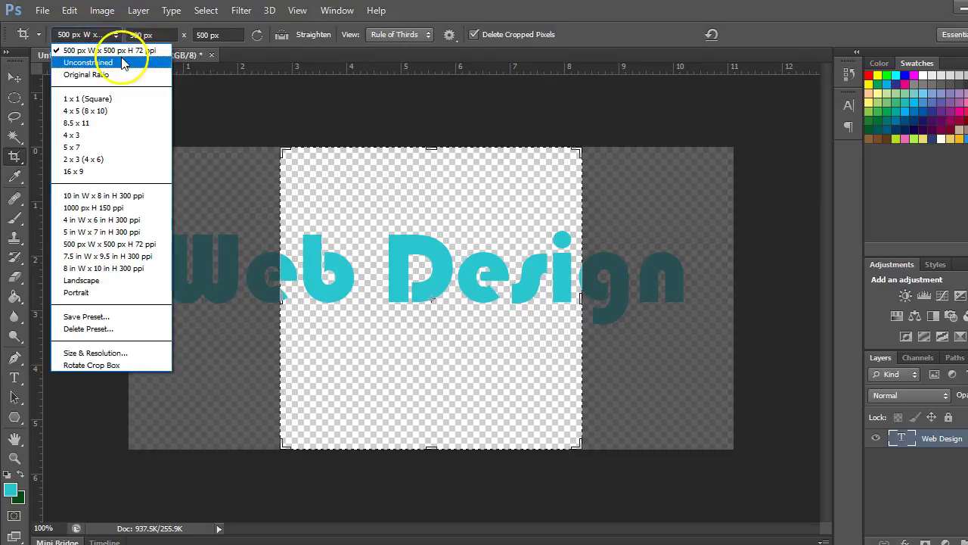
{"action": "left_click", "coordinate": [118, 63]}
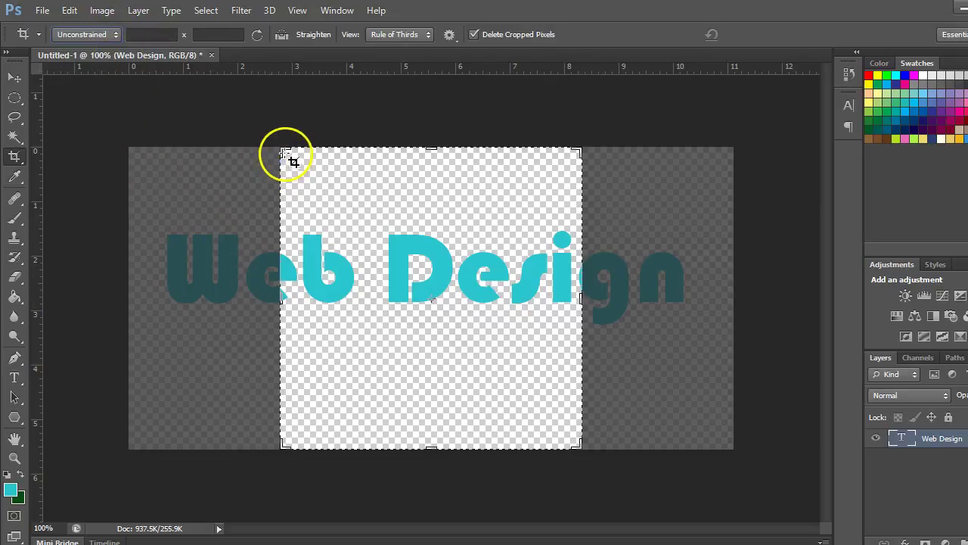
{"action": "left_click_drag", "start_coordinate": [281, 149], "coordinate": [216, 151]}
{"action": "left_click_drag", "start_coordinate": [642, 299], "coordinate": [713, 301]}
{"action": "left_click_drag", "start_coordinate": [442, 449], "coordinate": [443, 394]}
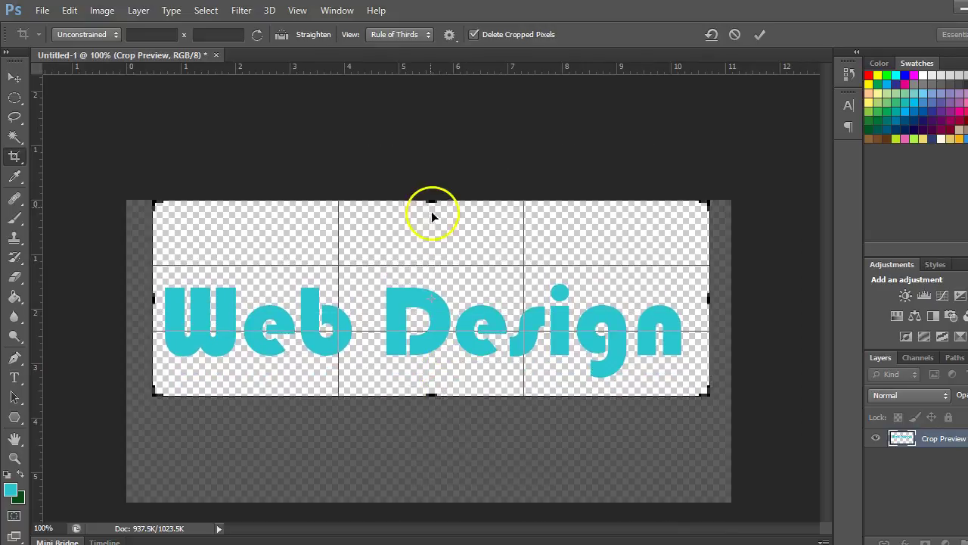
{"action": "left_click_drag", "start_coordinate": [430, 203], "coordinate": [427, 227]}
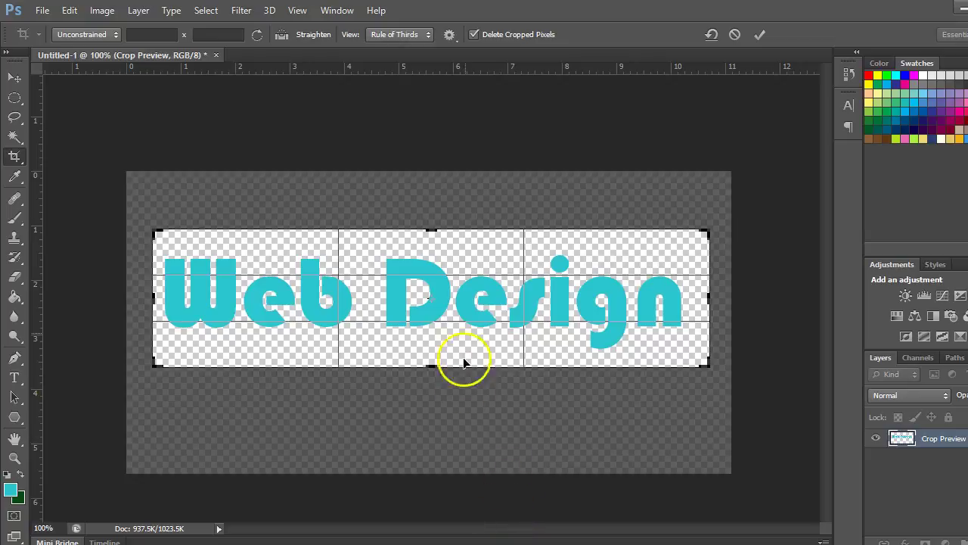
{"action": "double_click", "coordinate": [473, 303]}
{"action": "left_click", "coordinate": [583, 473]}
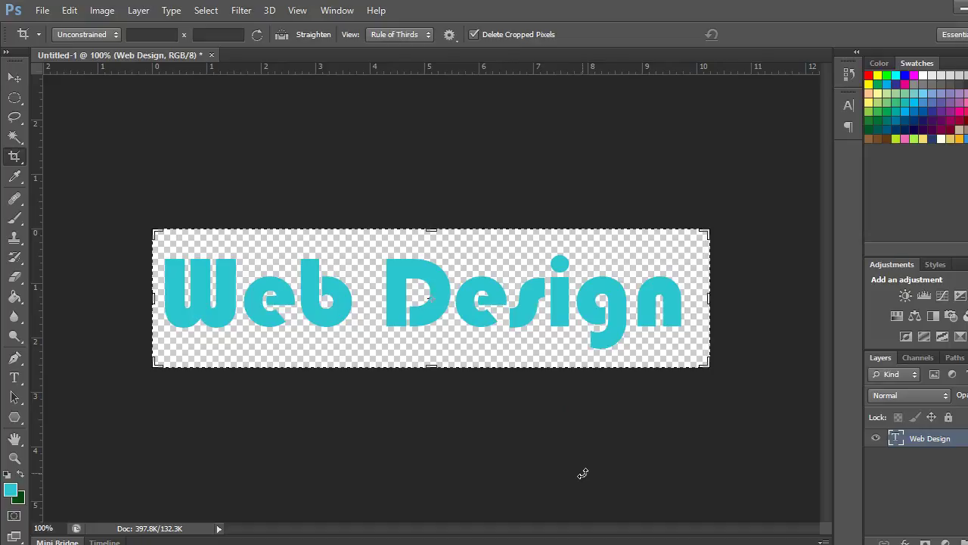
{"action": "left_click", "coordinate": [586, 348]}
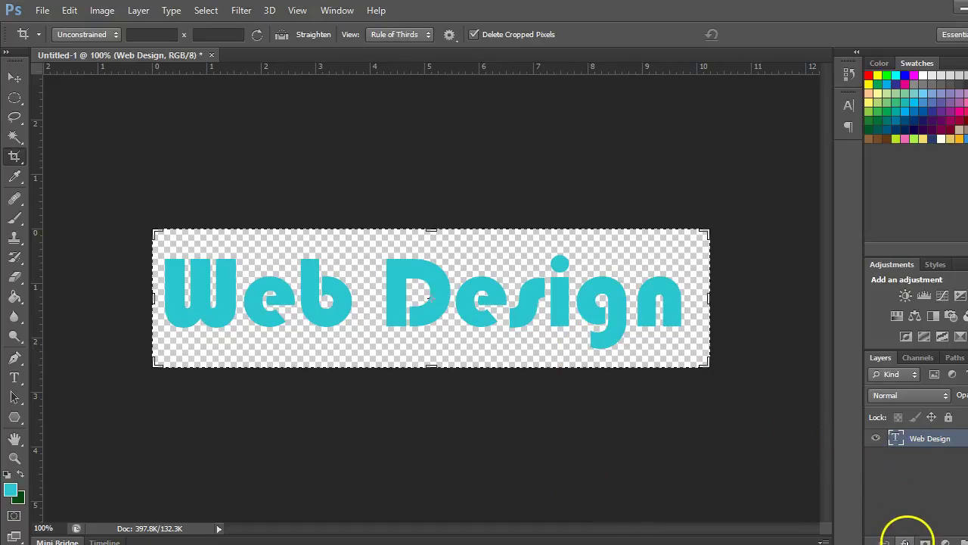
Add a Bevel & Emboss effect to the Web Design text layer with a depth of about 225%
{"action": "left_click", "coordinate": [905, 542]}
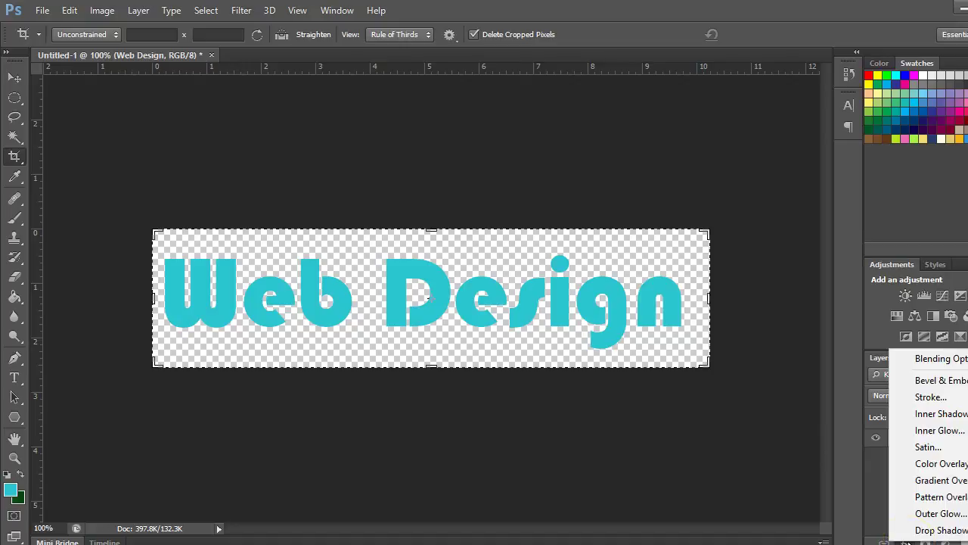
{"action": "left_click", "coordinate": [939, 380]}
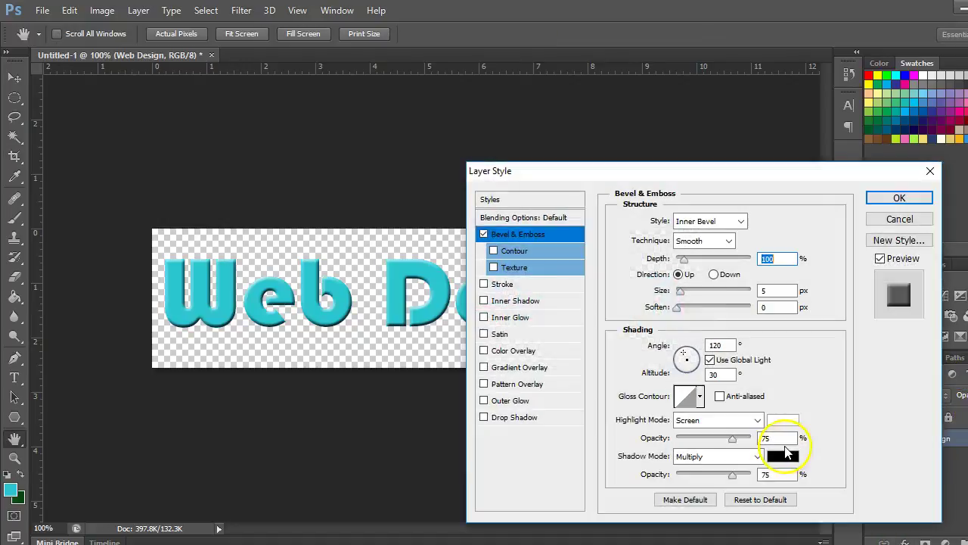
{"action": "left_click_drag", "start_coordinate": [683, 258], "coordinate": [723, 259]}
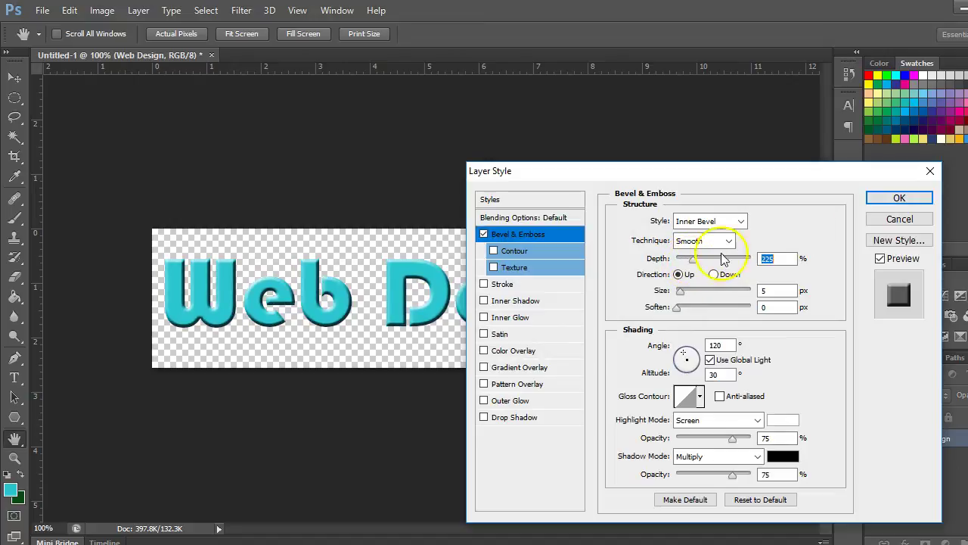
{"action": "left_click", "coordinate": [899, 198]}
{"action": "key", "text": "c"}
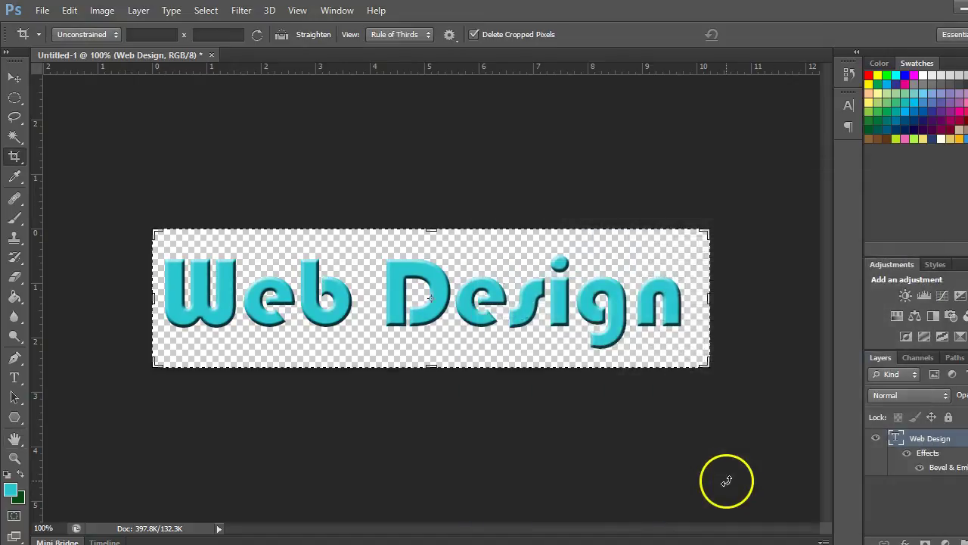
Add a 5 px black outside Stroke effect to the Web Design text layer
{"action": "left_click", "coordinate": [906, 540]}
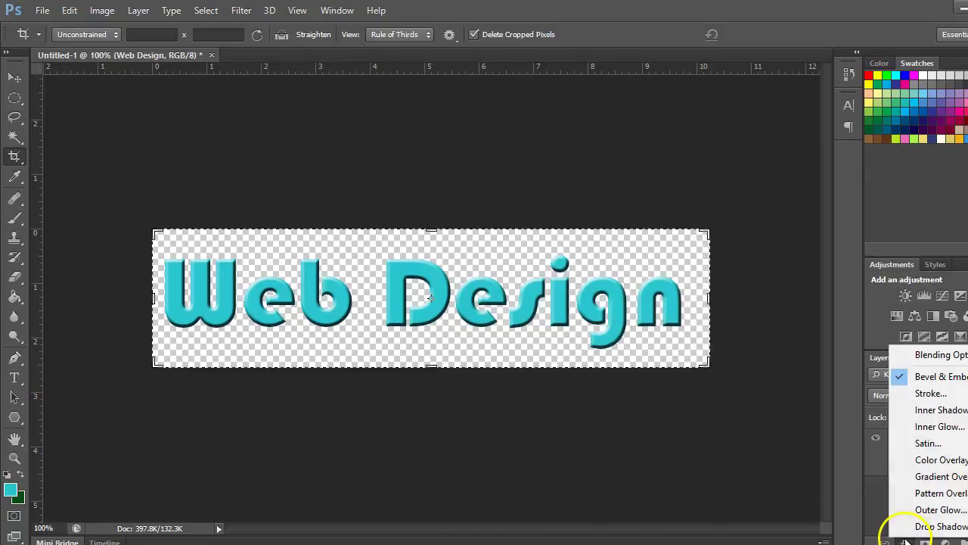
{"action": "left_click", "coordinate": [934, 394]}
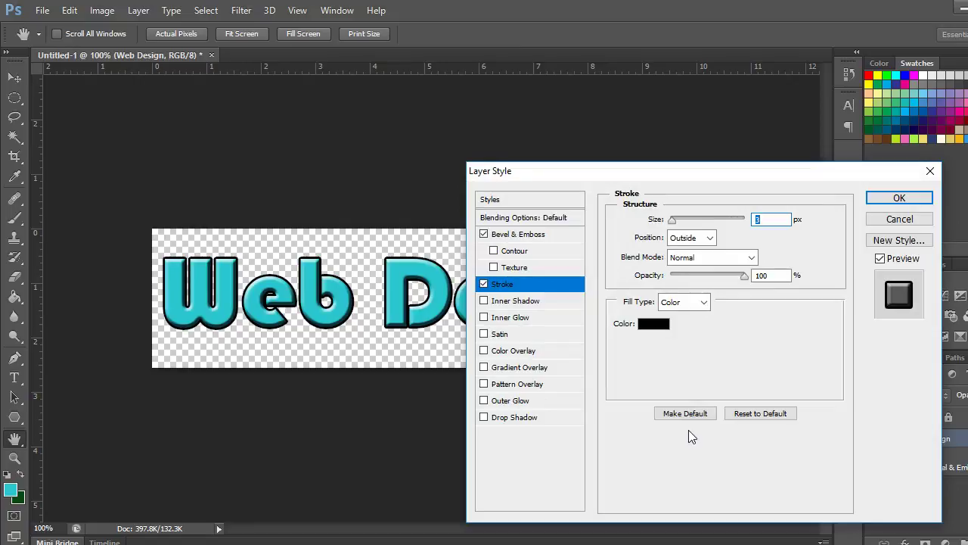
{"action": "left_click_drag", "start_coordinate": [671, 221], "coordinate": [673, 224]}
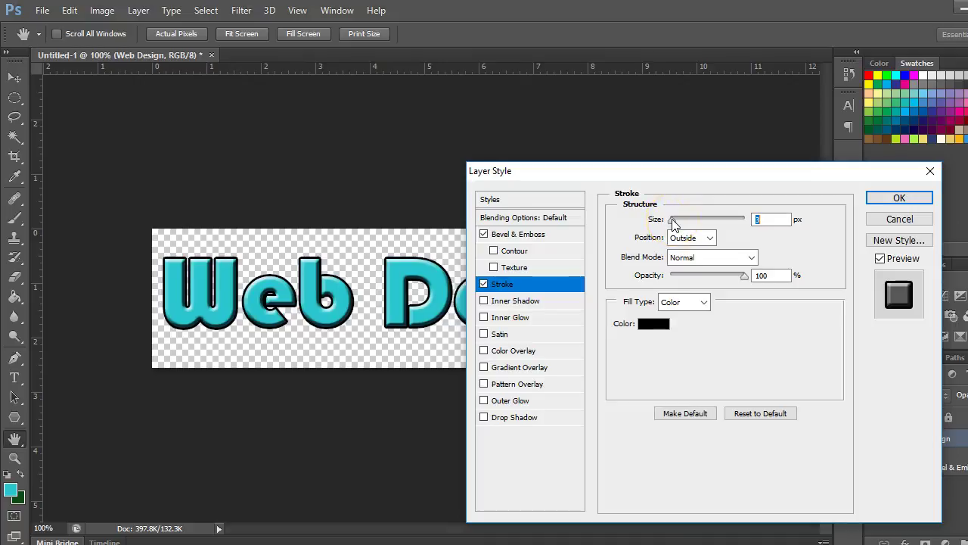
{"action": "left_click", "coordinate": [899, 198]}
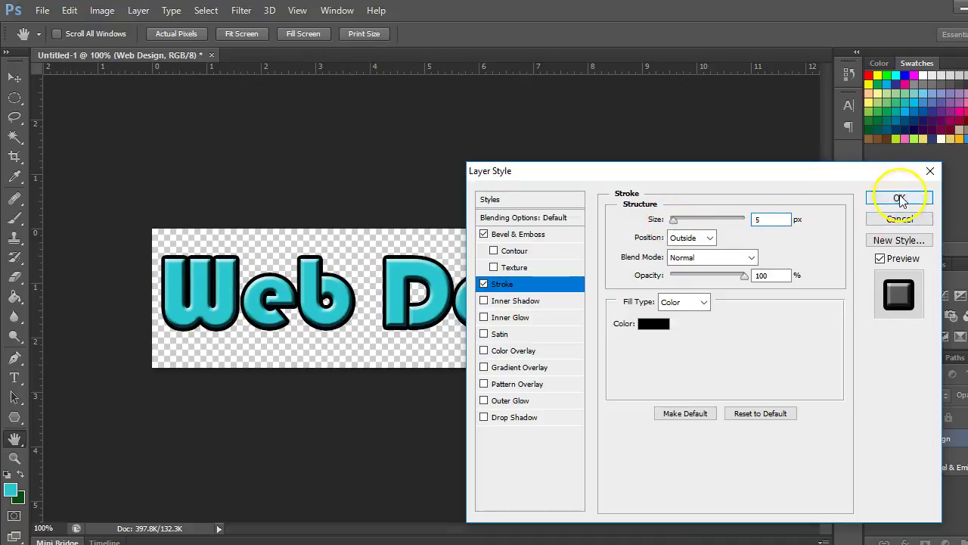
{"action": "key", "text": "c"}
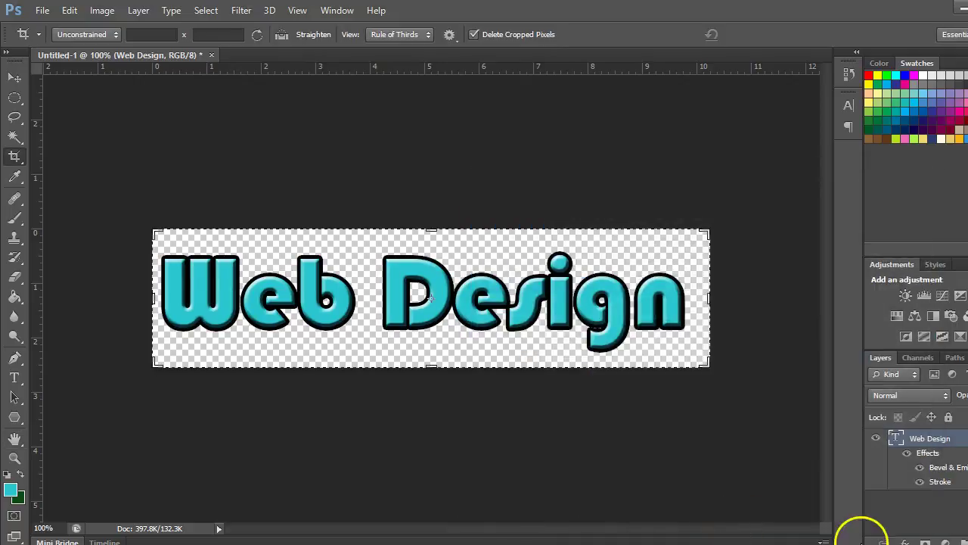
Add a Drop Shadow effect to the Web Design text layer with its blend mode set to Normal
{"action": "left_click", "coordinate": [906, 541]}
{"action": "left_click", "coordinate": [930, 521]}
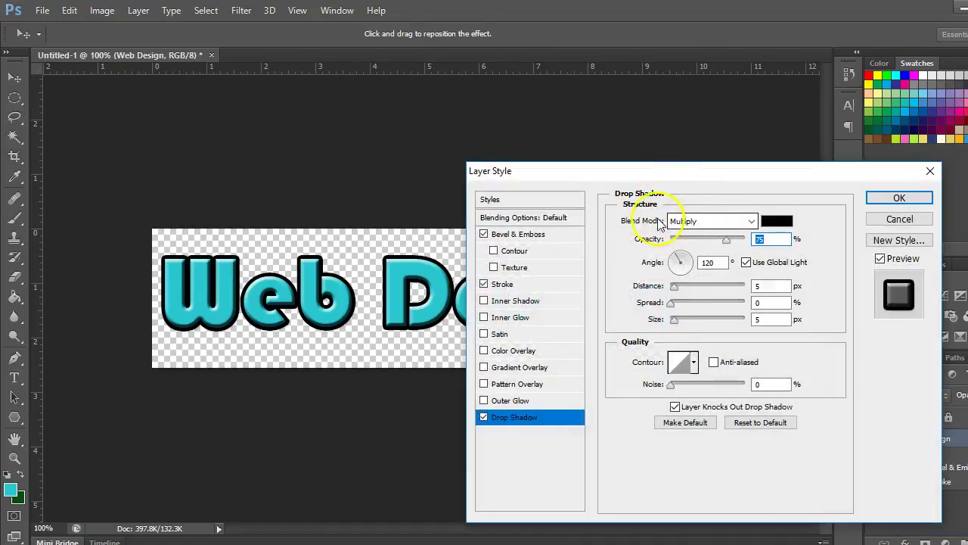
{"action": "left_click", "coordinate": [688, 225]}
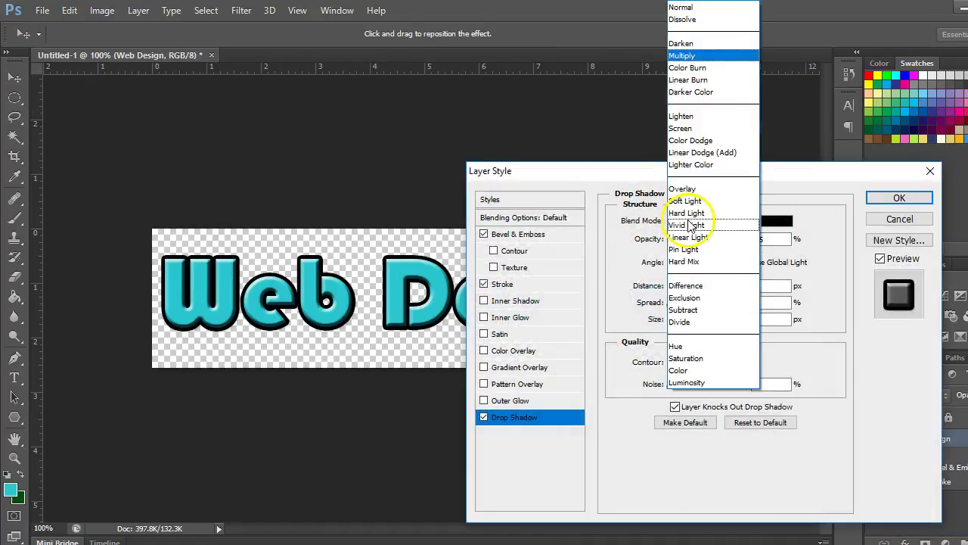
{"action": "left_click", "coordinate": [713, 9]}
Set the drop shadow's distance to 12 px, spread to 23% and size to 29 px
{"action": "left_click_drag", "start_coordinate": [688, 171], "coordinate": [839, 176]}
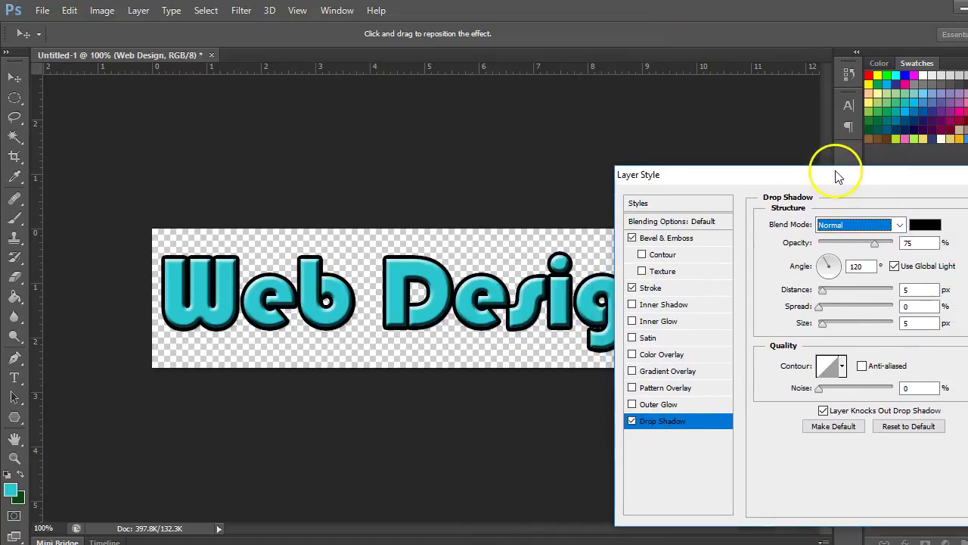
{"action": "left_click", "coordinate": [824, 306]}
{"action": "left_click_drag", "start_coordinate": [823, 291], "coordinate": [833, 328]}
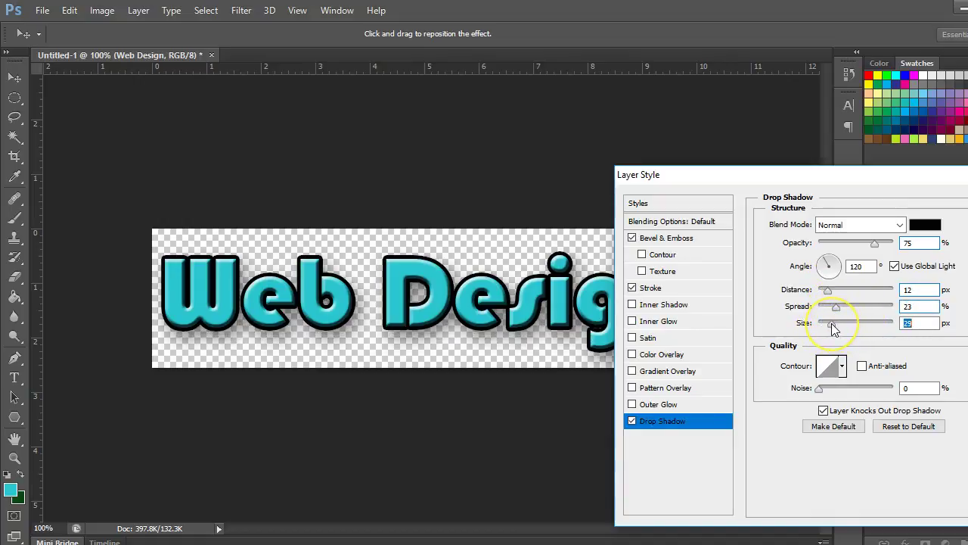
Set the drop shadow's angle to 113° and opacity to 70%, and apply the layer style
{"action": "mouse_move", "coordinate": [847, 266]}
{"action": "left_mouse_down"}
{"action": "mouse_move", "coordinate": [832, 267]}
{"action": "mouse_move", "coordinate": [837, 282]}
{"action": "left_mouse_up"}
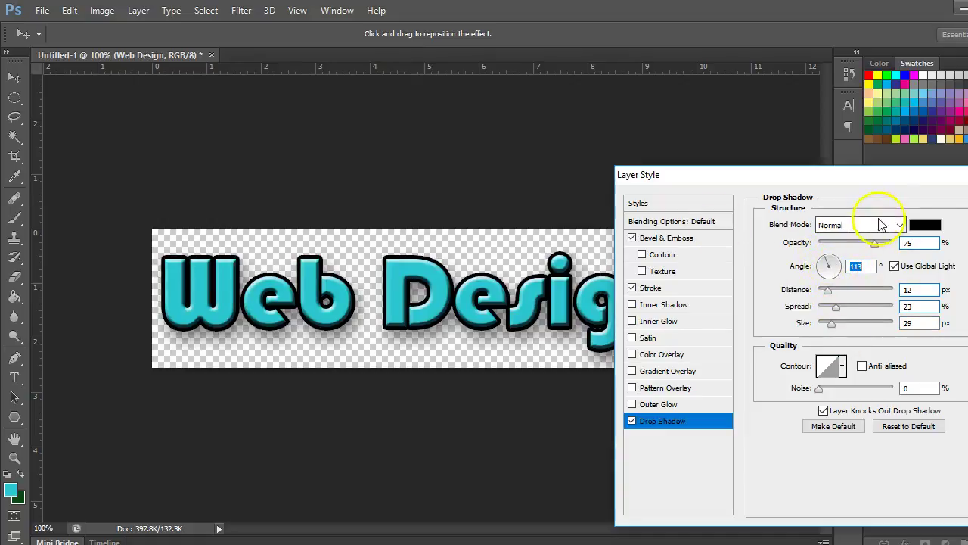
{"action": "left_click_drag", "start_coordinate": [881, 181], "coordinate": [834, 174]}
{"action": "left_click_drag", "start_coordinate": [830, 236], "coordinate": [827, 239]}
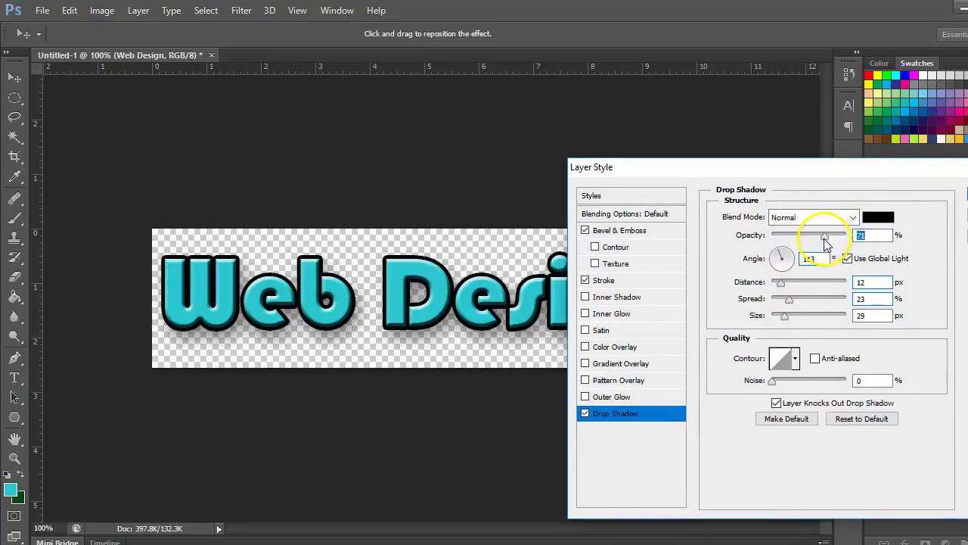
{"action": "left_click_drag", "start_coordinate": [804, 174], "coordinate": [754, 172]}
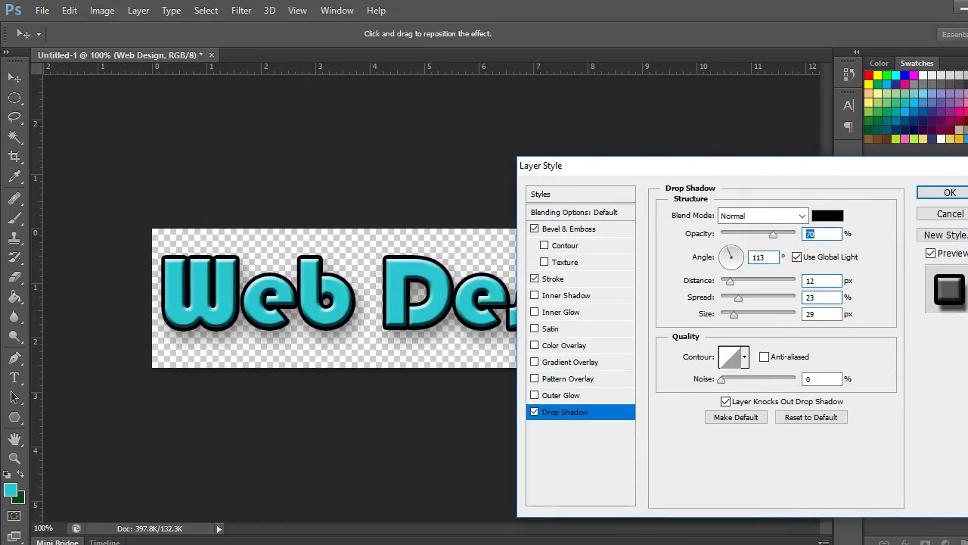
{"action": "left_click", "coordinate": [950, 193]}
{"action": "key", "text": "c"}
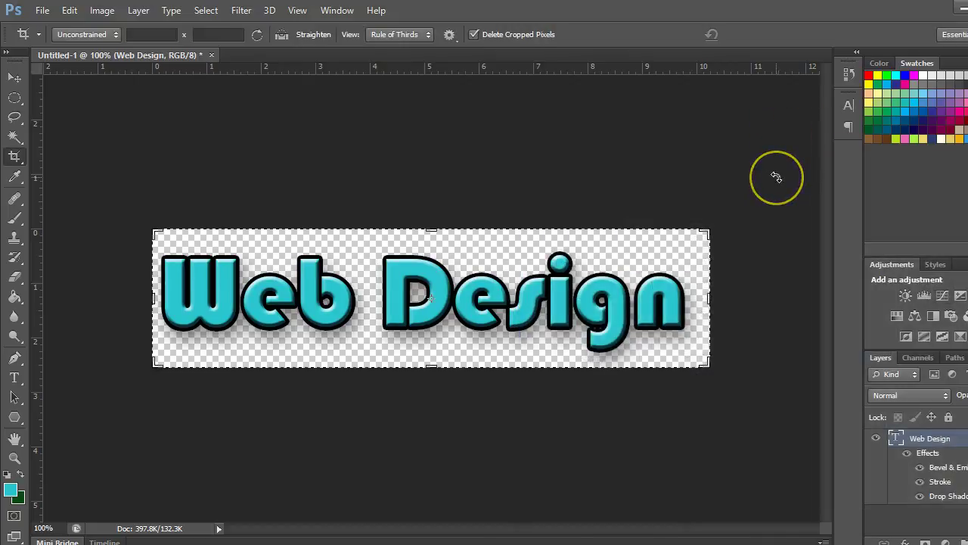
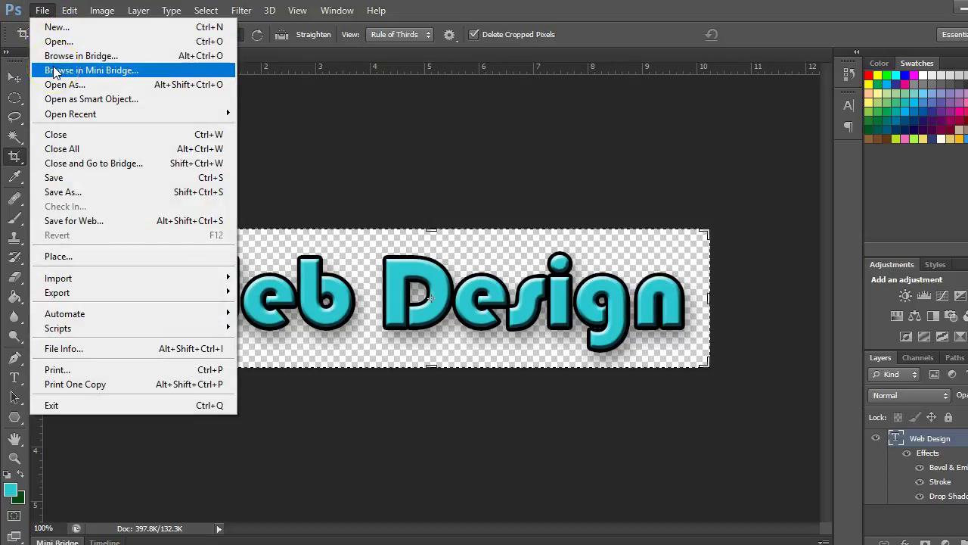
Start saving the document under a new name and choose the Documents > Web 1 > Graphics folder as destination
{"action": "left_click", "coordinate": [112, 191]}
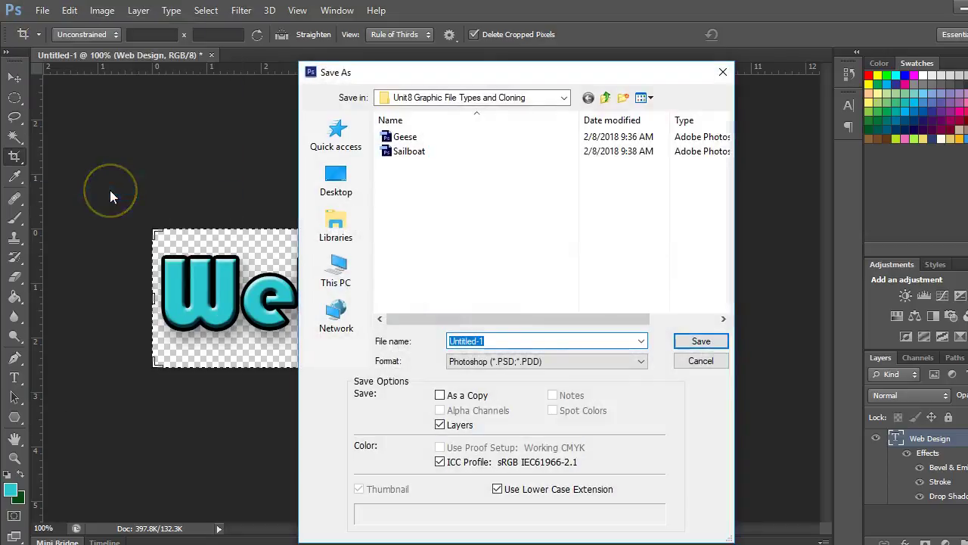
{"action": "left_click", "coordinate": [484, 375]}
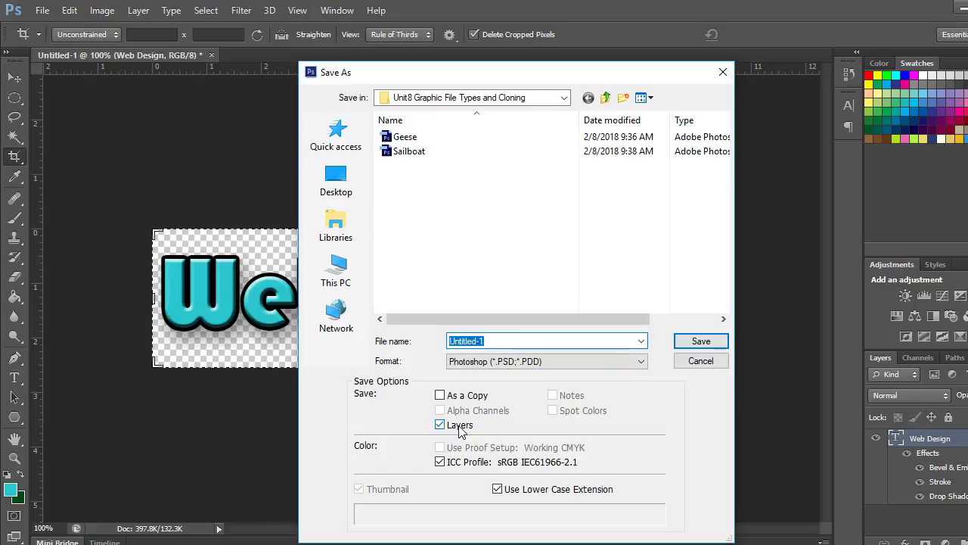
{"action": "left_click", "coordinate": [530, 365]}
{"action": "left_click", "coordinate": [530, 366]}
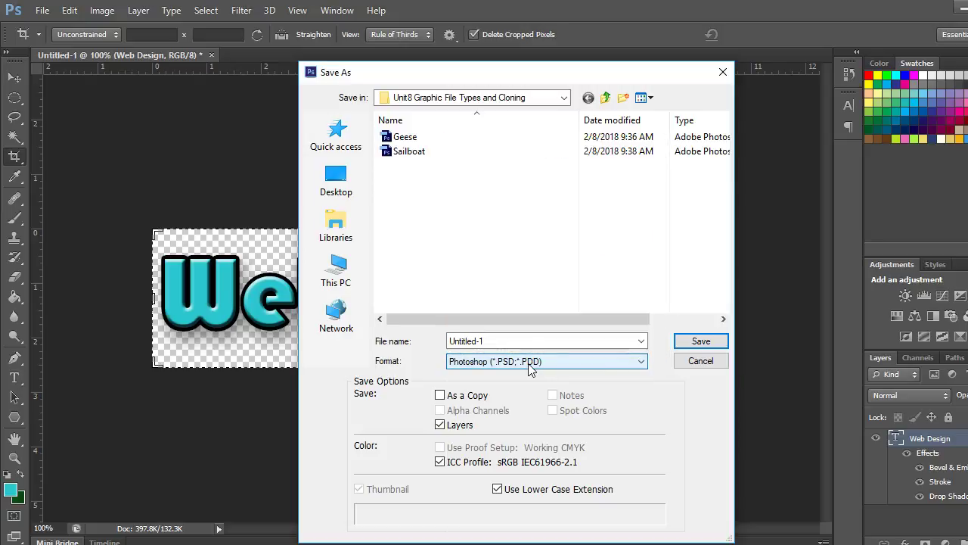
{"action": "left_click", "coordinate": [472, 97]}
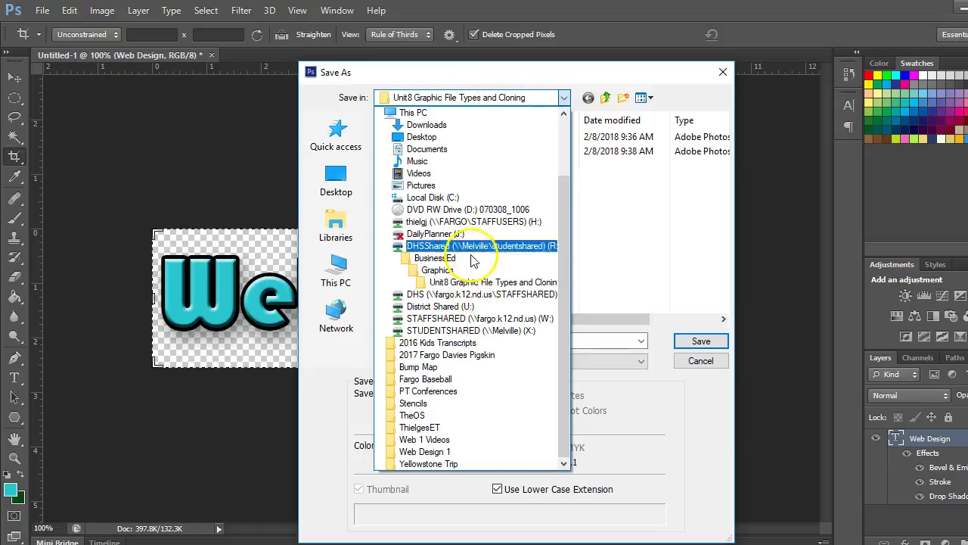
{"action": "left_click", "coordinate": [431, 149]}
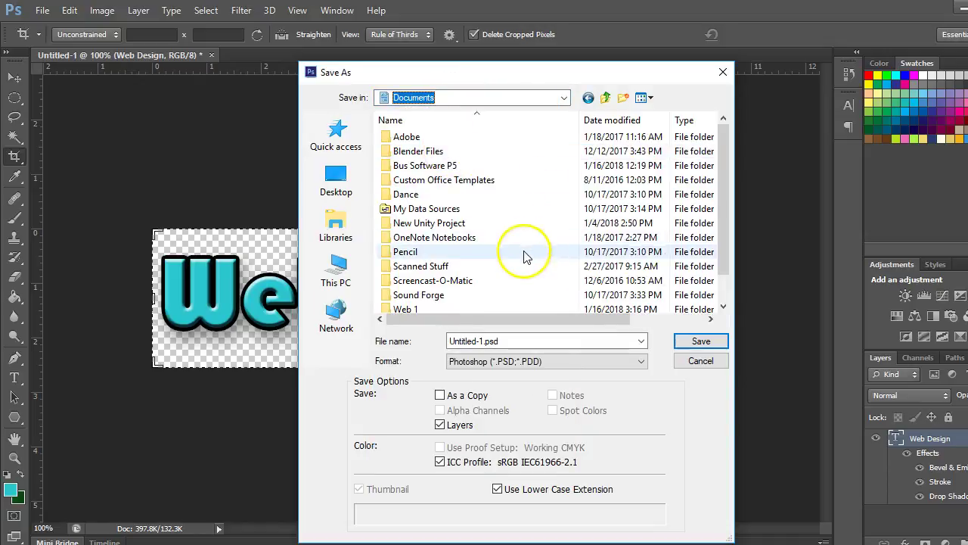
{"action": "scroll", "coordinate": [519, 258], "scroll_direction": "down", "scroll_amount": 1}
{"action": "double_click", "coordinate": [421, 282]}
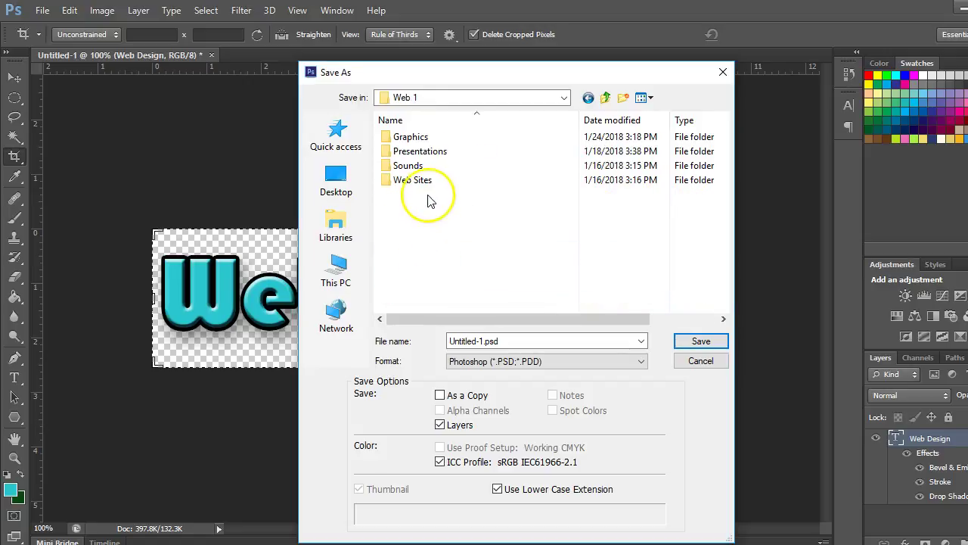
{"action": "left_click", "coordinate": [414, 137]}
{"action": "double_click", "coordinate": [415, 137]}
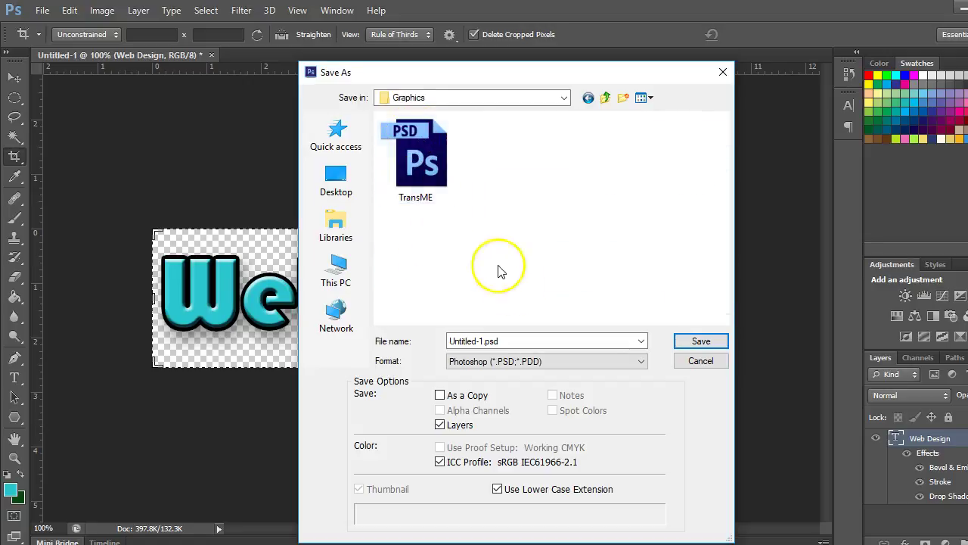
Save the file as Name in Photoshop PSD format with Maximize Compatibility enabled
{"action": "left_click", "coordinate": [527, 338]}
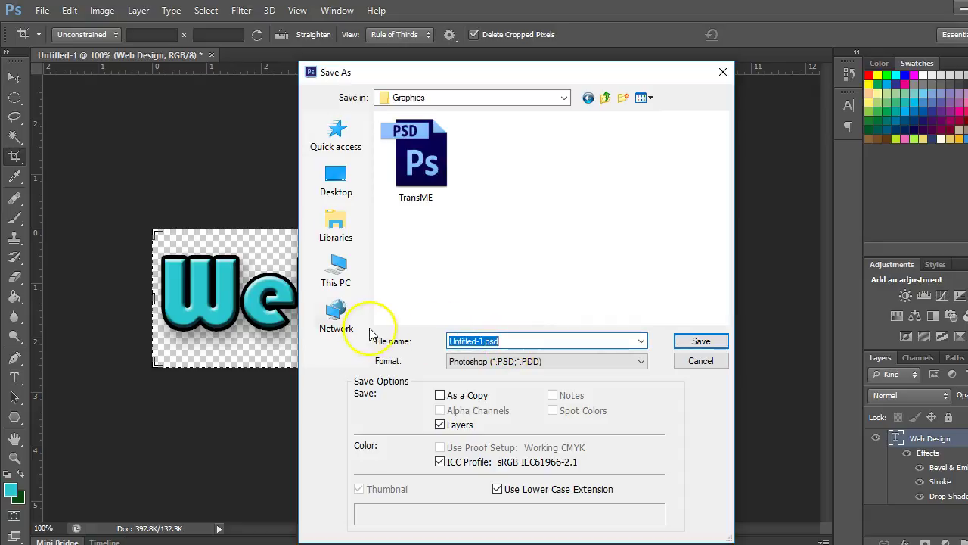
{"action": "type", "text": "Name"}
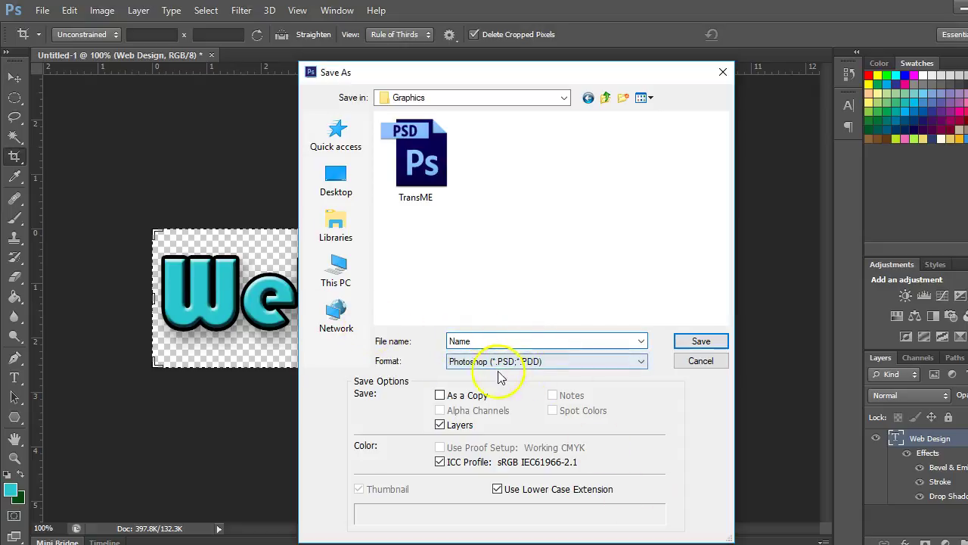
{"action": "left_click", "coordinate": [702, 341]}
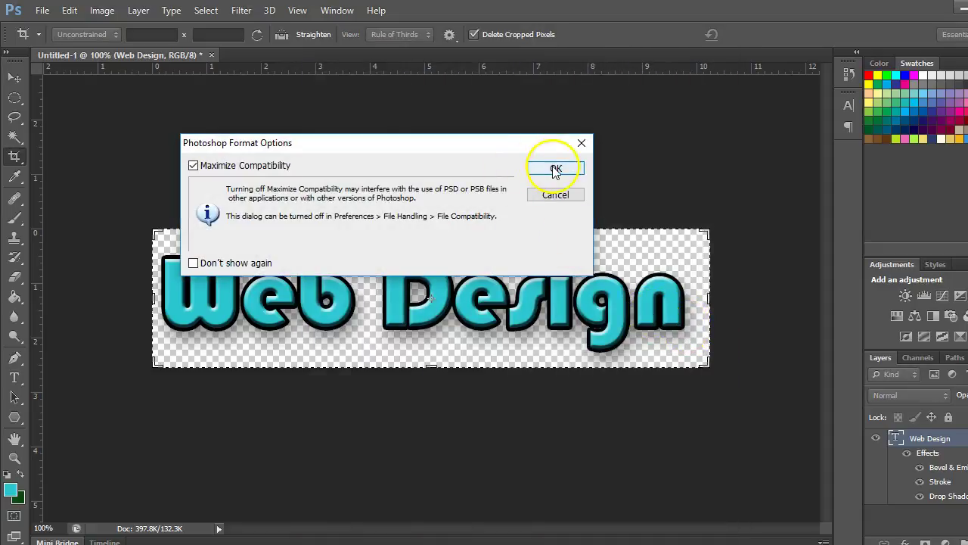
{"action": "left_click", "coordinate": [555, 169]}
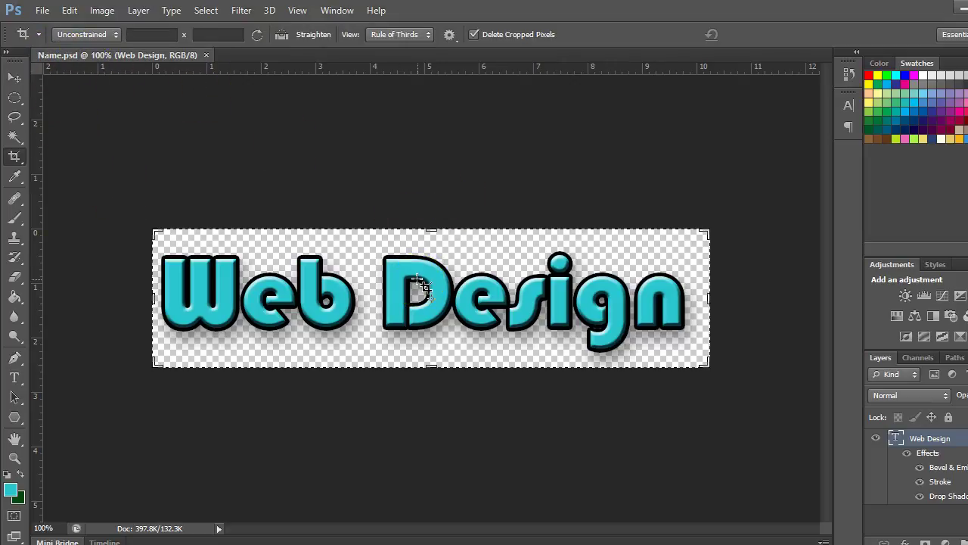
Open the logo in Save for Web and choose the GIF 128 Dithered preset
{"action": "left_click", "coordinate": [447, 292]}
{"action": "left_click", "coordinate": [42, 10]}
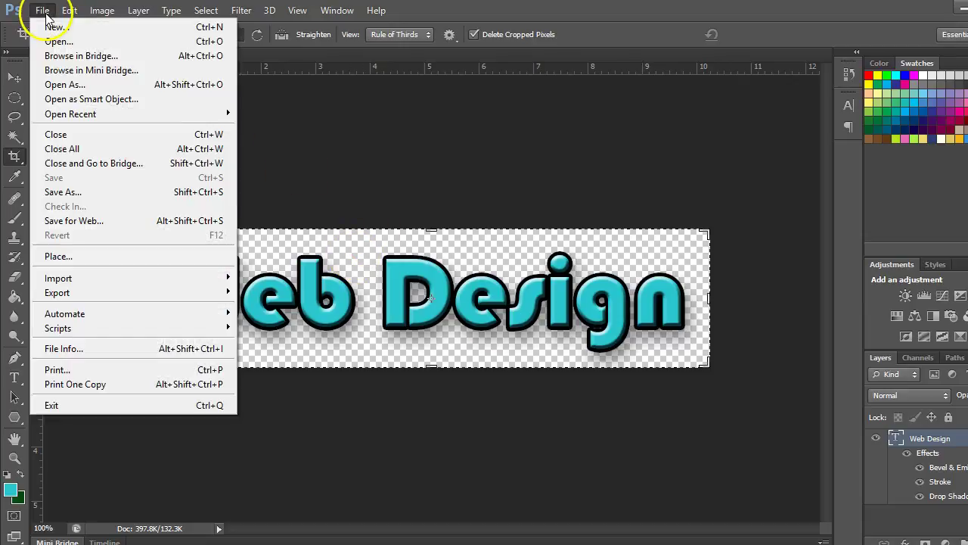
{"action": "left_click", "coordinate": [90, 222]}
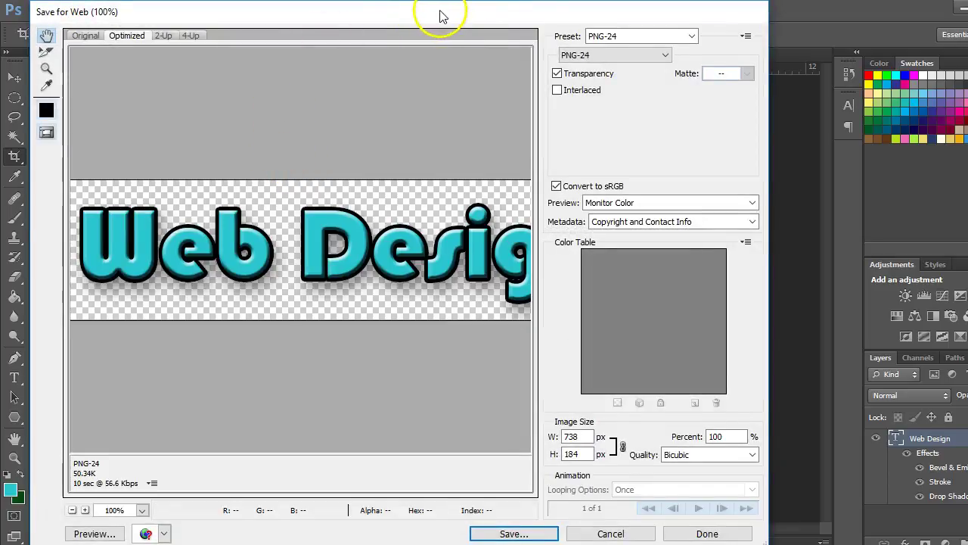
{"action": "left_click_drag", "start_coordinate": [443, 16], "coordinate": [485, 15]}
{"action": "left_click", "coordinate": [732, 36]}
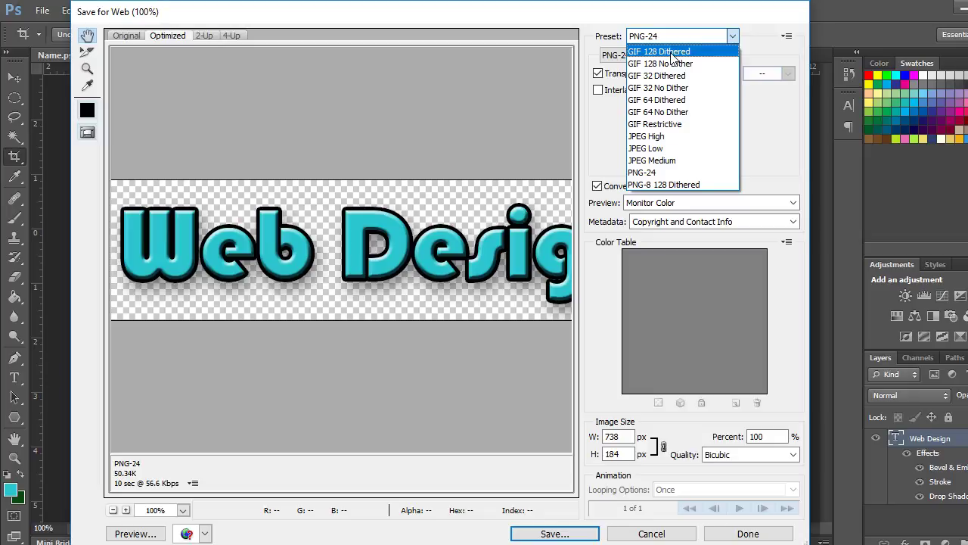
{"action": "left_click_drag", "start_coordinate": [671, 58], "coordinate": [676, 167]}
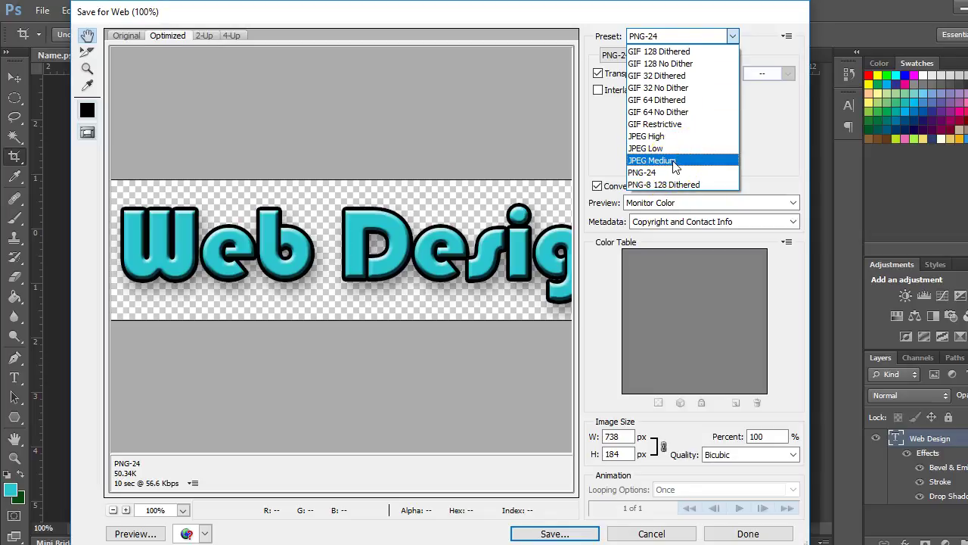
{"action": "left_click", "coordinate": [655, 57]}
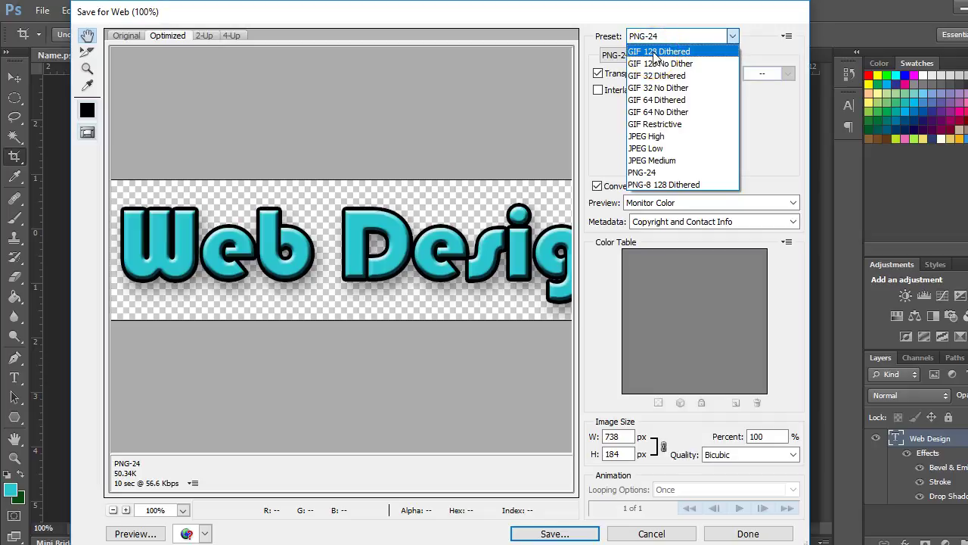
{"action": "left_click", "coordinate": [655, 53]}
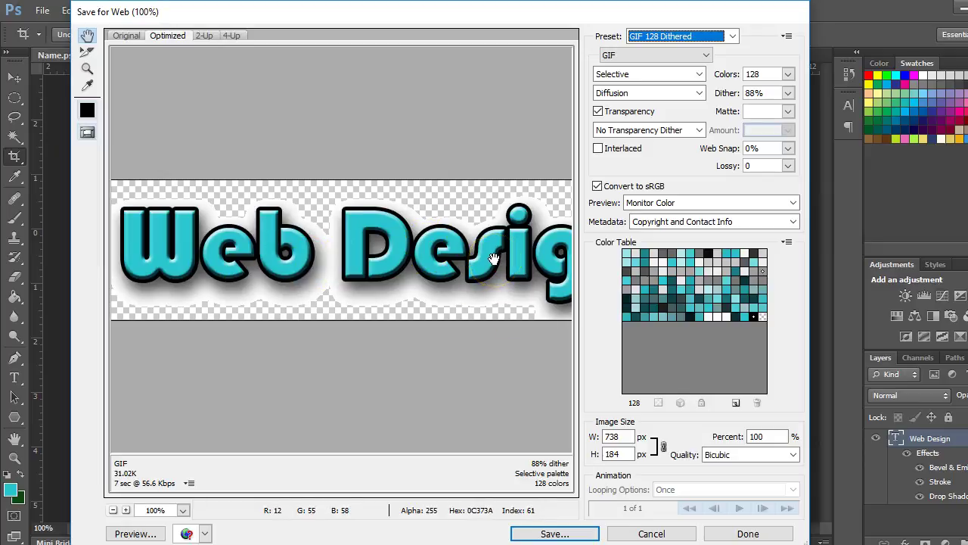
Save the optimized GIF as Name.gif in the Documents > Web 1 > Graphics folder
{"action": "left_click", "coordinate": [579, 536]}
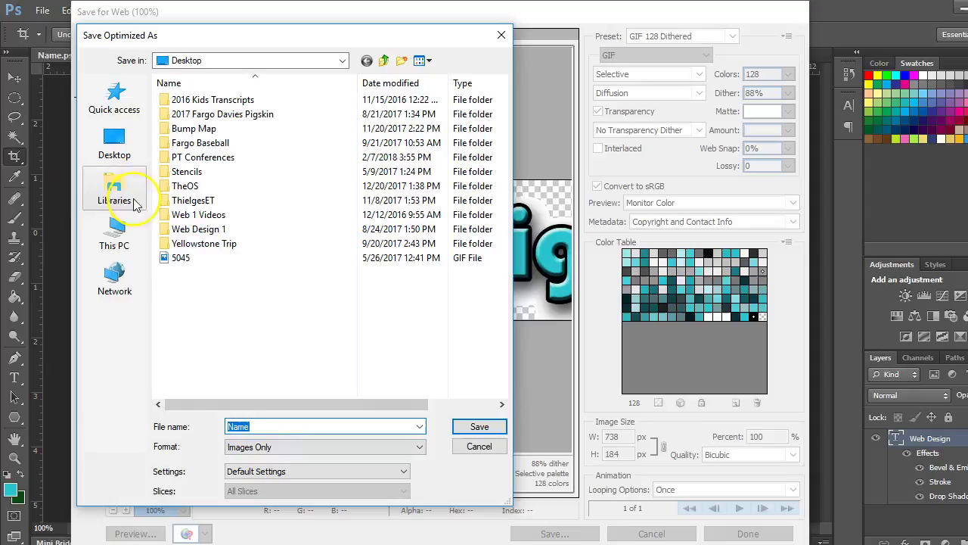
{"action": "left_click", "coordinate": [114, 233]}
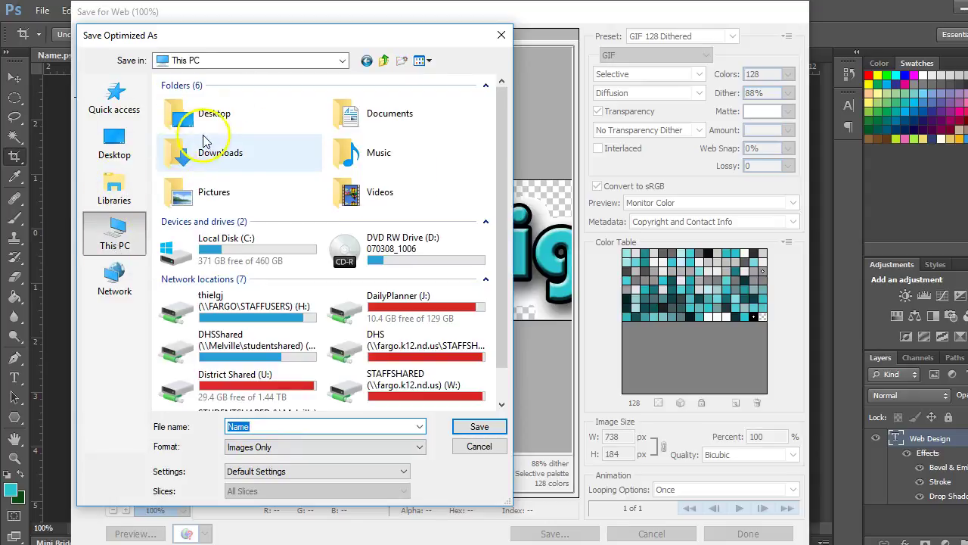
{"action": "double_click", "coordinate": [395, 112]}
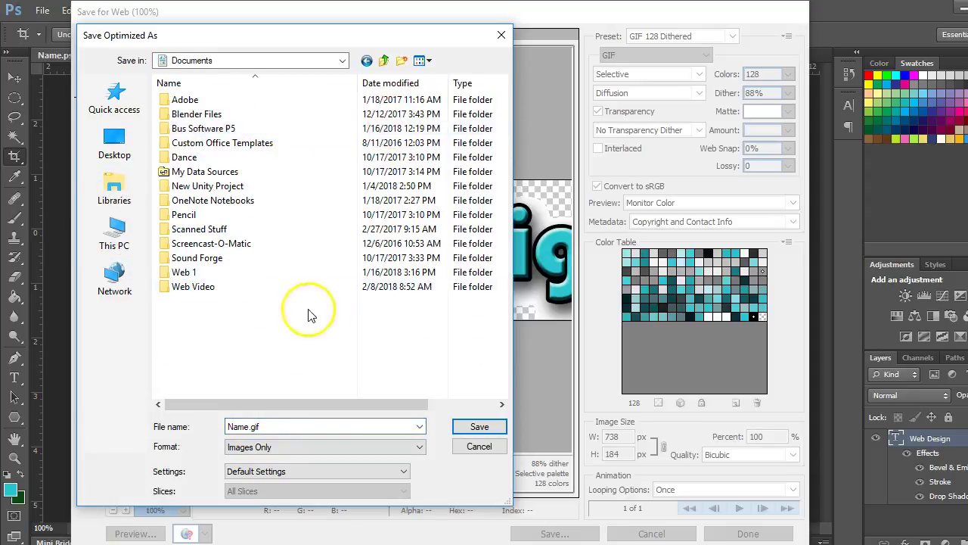
{"action": "double_click", "coordinate": [200, 273]}
{"action": "left_click", "coordinate": [197, 103]}
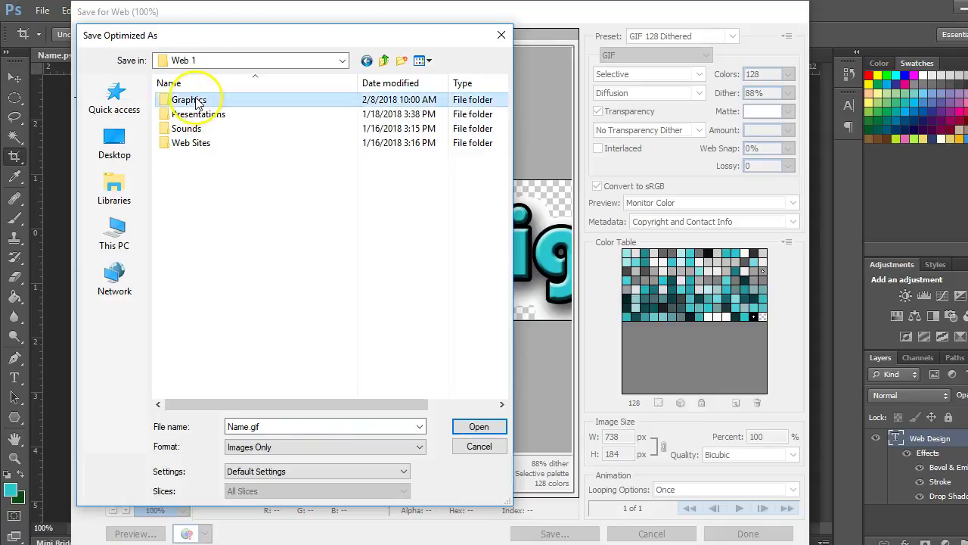
{"action": "double_click", "coordinate": [195, 101]}
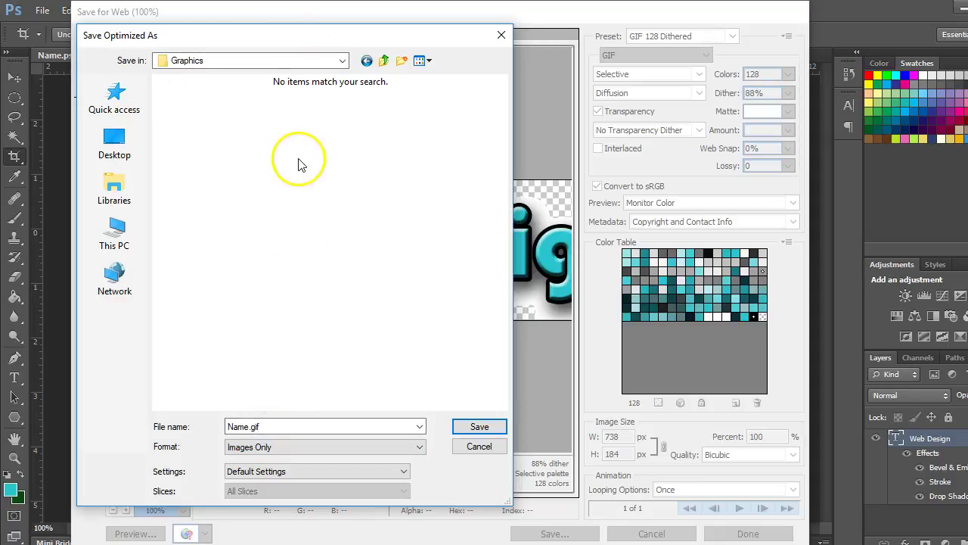
{"action": "left_click", "coordinate": [480, 427]}
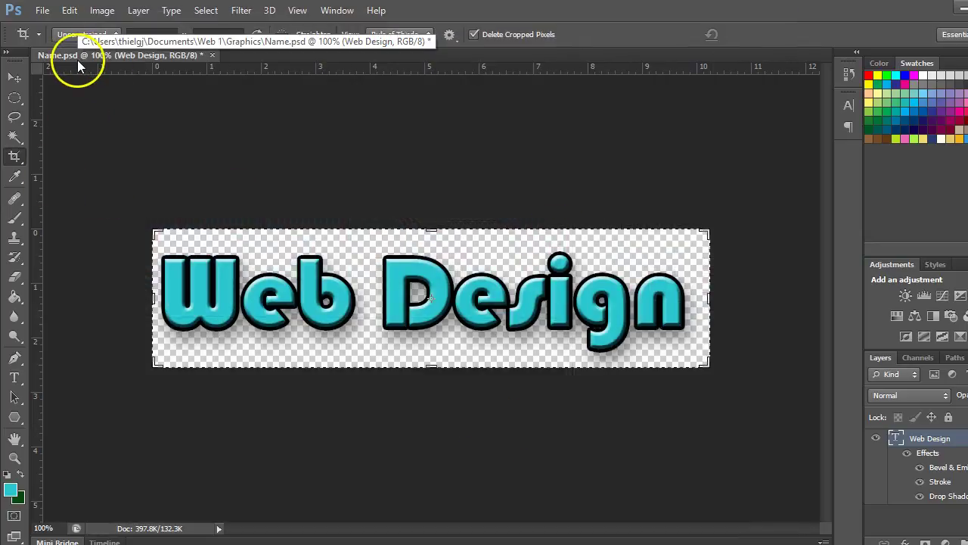
Export the logo for the web with the JPEG High preset, saving it as Name in the Graphics folder
{"action": "left_click", "coordinate": [41, 11]}
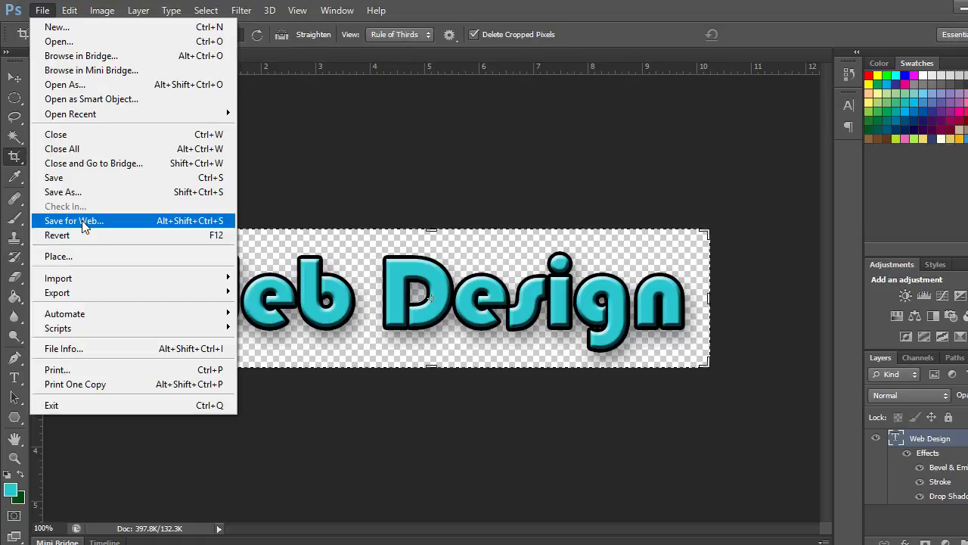
{"action": "left_click", "coordinate": [82, 221]}
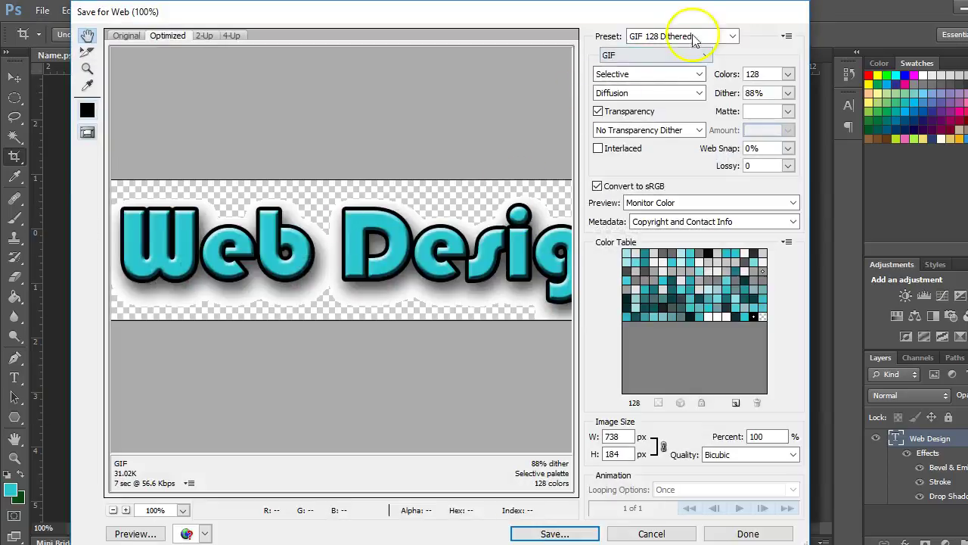
{"action": "left_click", "coordinate": [710, 41]}
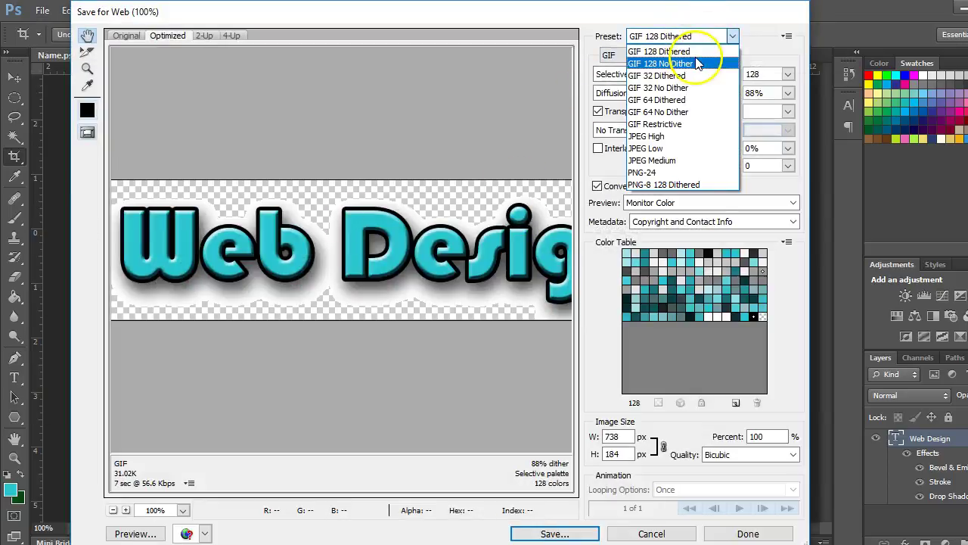
{"action": "left_click", "coordinate": [683, 140]}
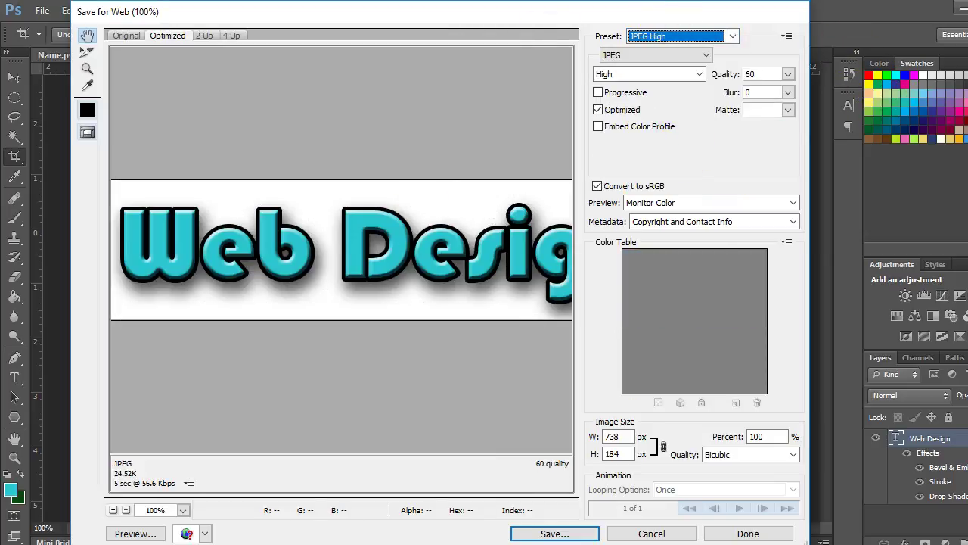
{"action": "left_click", "coordinate": [555, 533]}
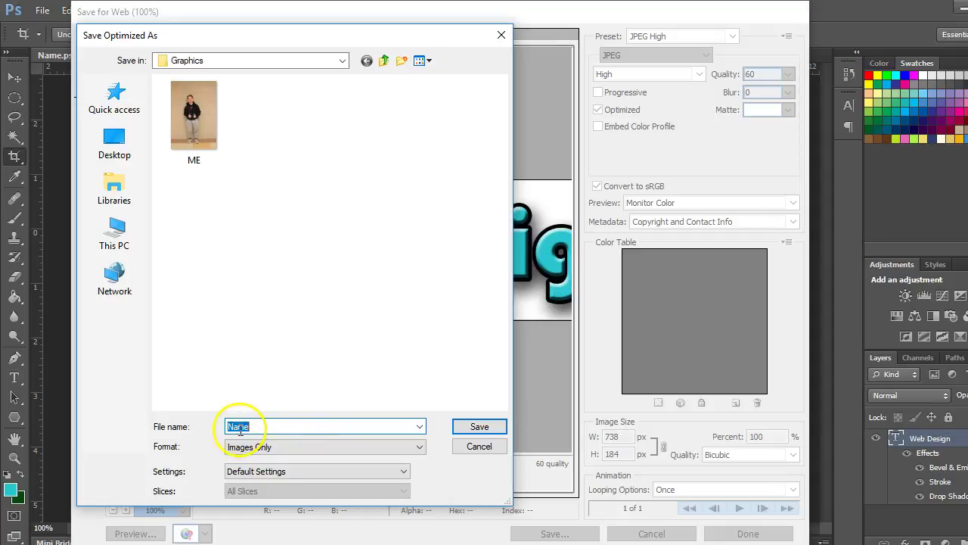
{"action": "left_click", "coordinate": [480, 428]}
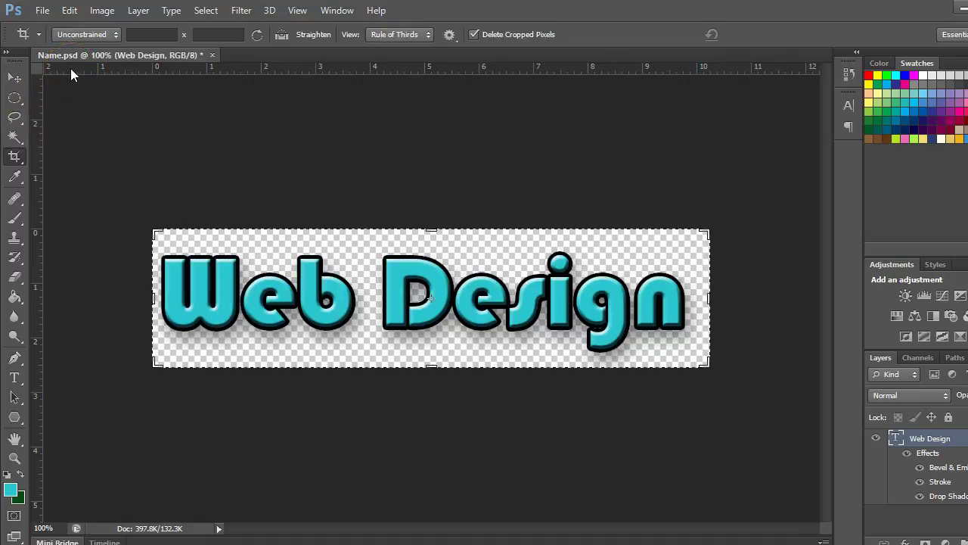
Export the logo for the web with the PNG-24 preset and transparency, saving it as Name in the Graphics folder
{"action": "left_click", "coordinate": [43, 11]}
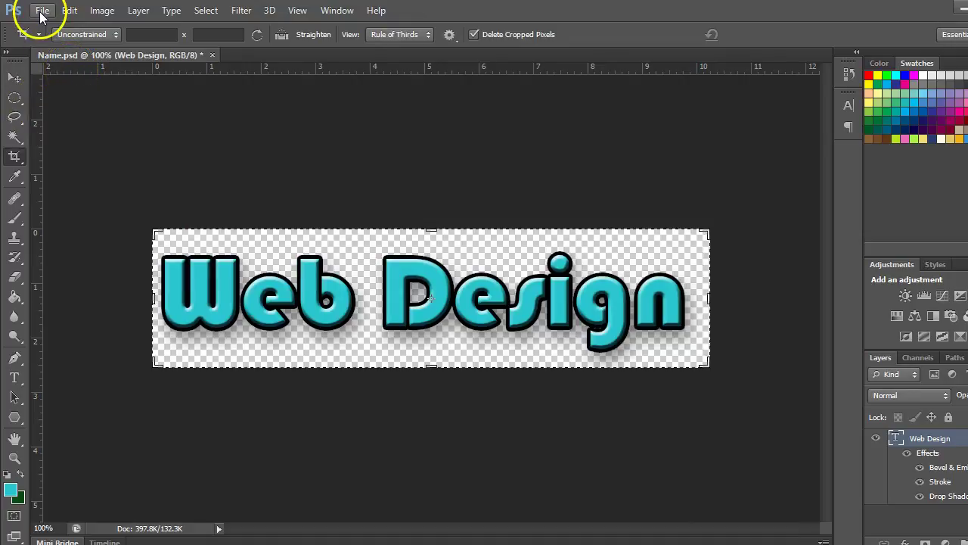
{"action": "left_click", "coordinate": [89, 219]}
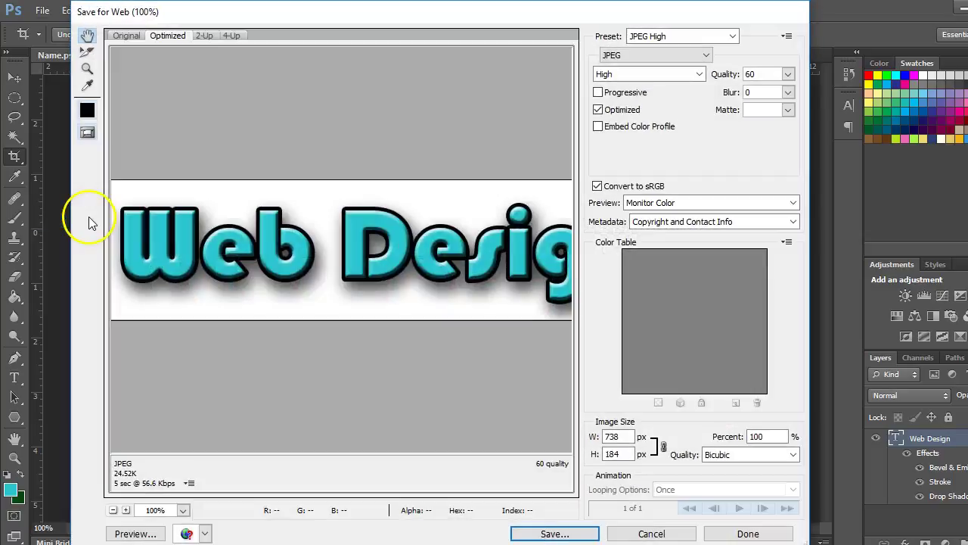
{"action": "left_click", "coordinate": [733, 36]}
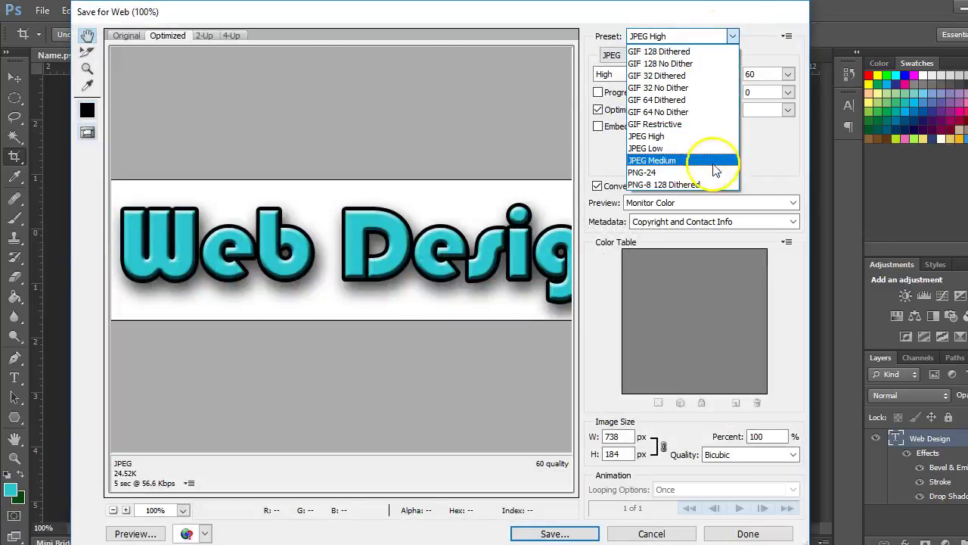
{"action": "left_click", "coordinate": [670, 172]}
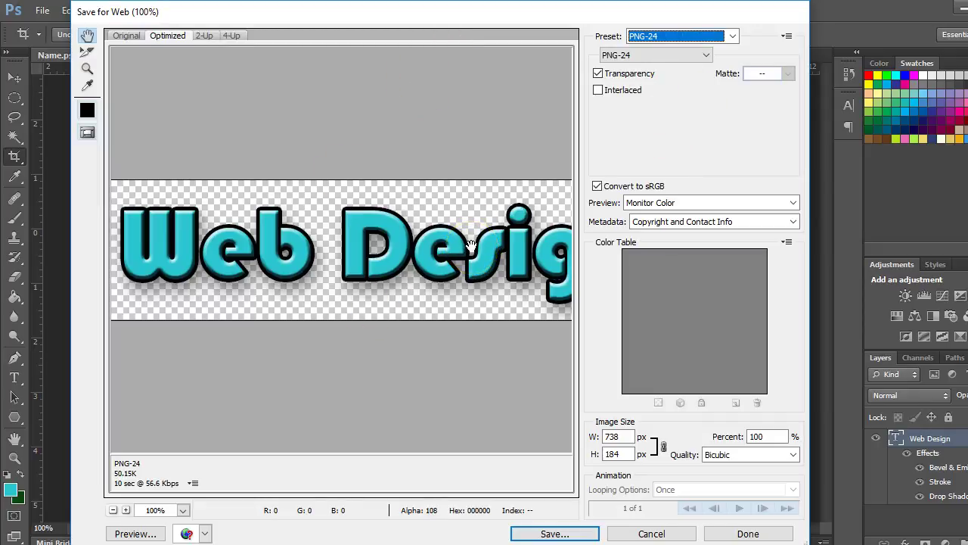
{"action": "left_click", "coordinate": [573, 534]}
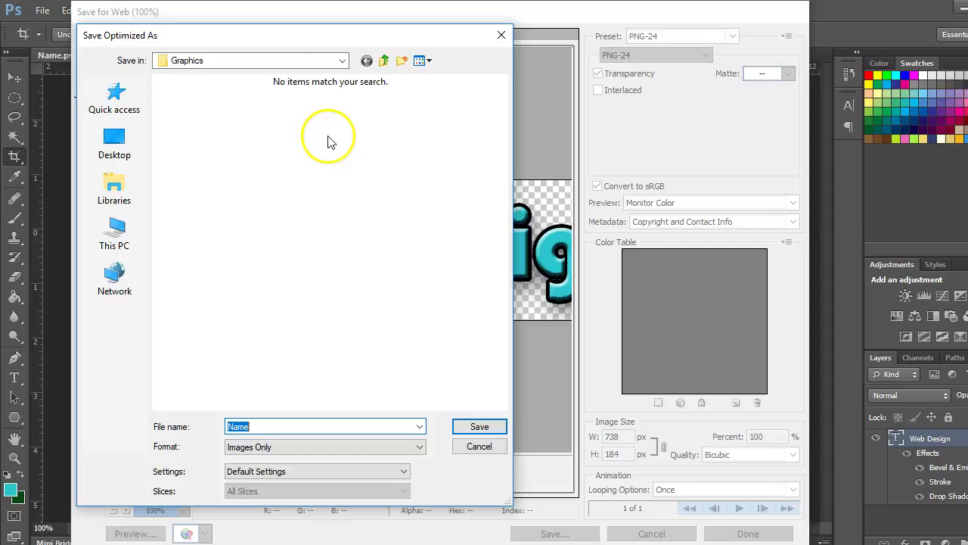
{"action": "left_click", "coordinate": [496, 428]}
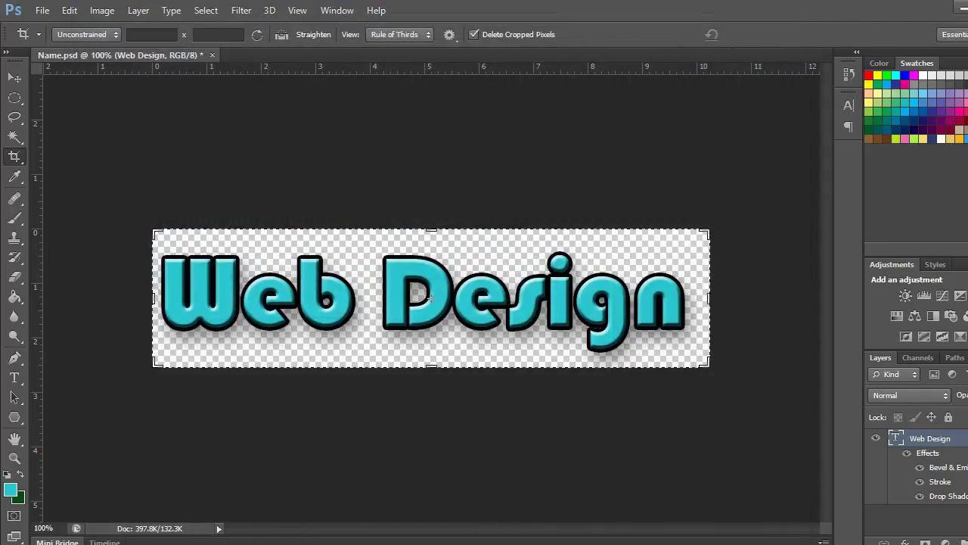
Switch to File Explorer and open the Documents > Web 1 > Graphics folder
{"action": "key", "text": "alt+Tab"}
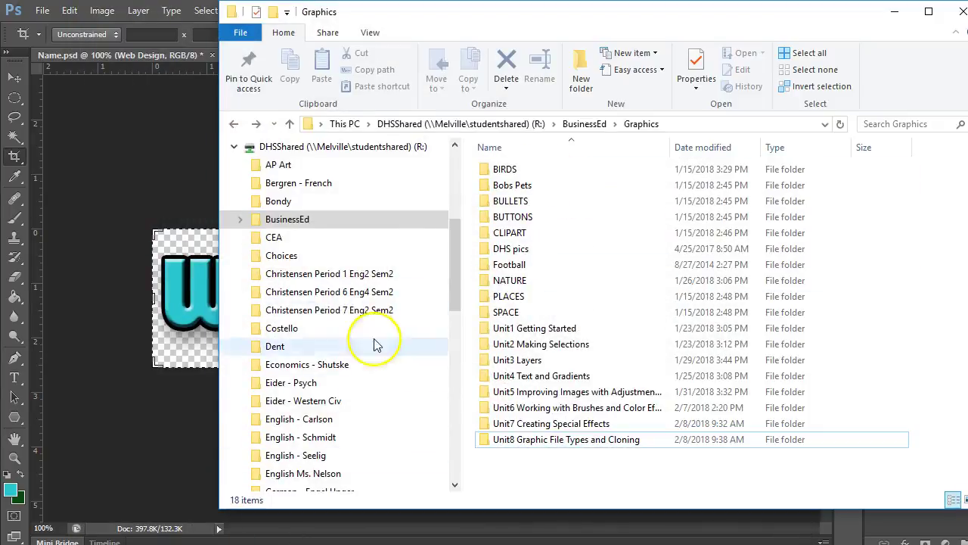
{"action": "left_click", "coordinate": [234, 146]}
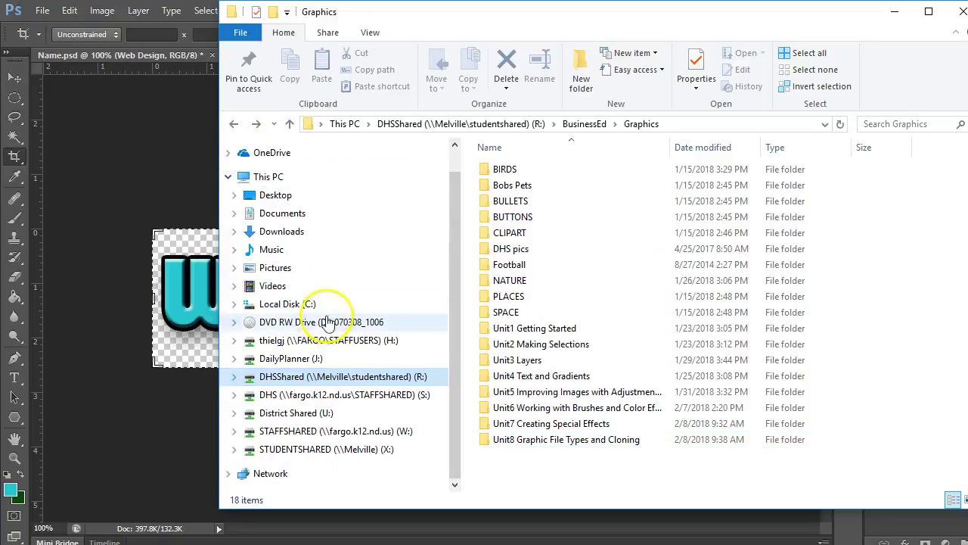
{"action": "left_click", "coordinate": [286, 213]}
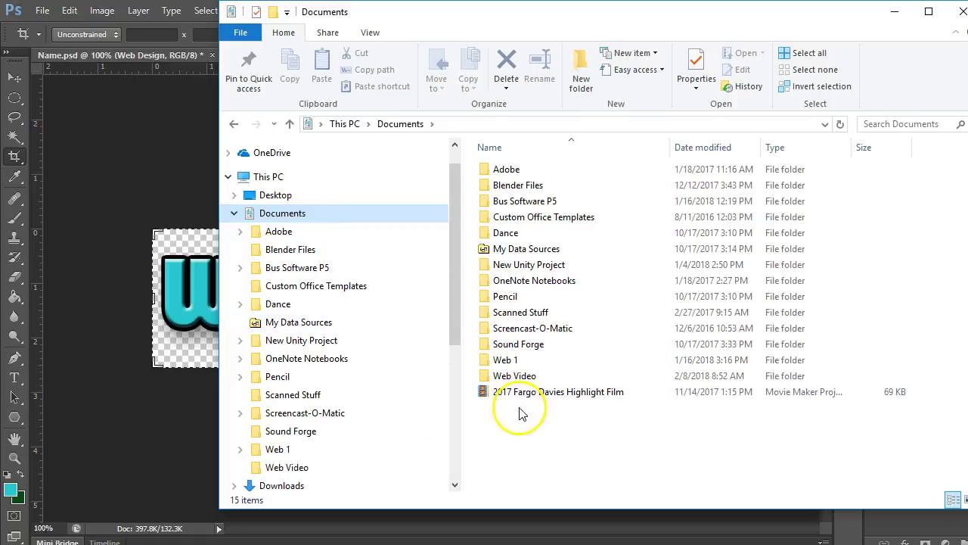
{"action": "double_click", "coordinate": [507, 361]}
{"action": "double_click", "coordinate": [516, 168]}
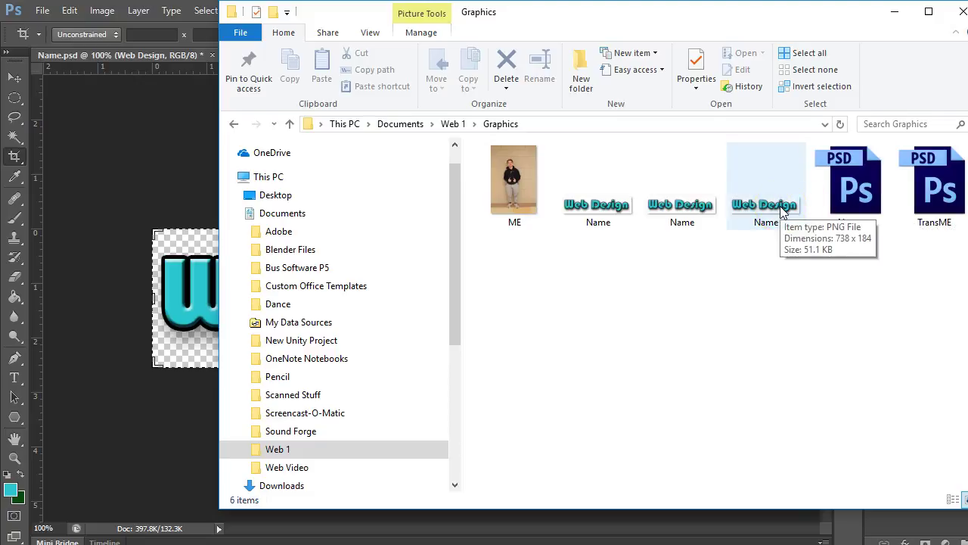
Examine the file types and sizes of the Name GIF, JPG, PNG and PSD files in the Graphics folder
{"action": "left_click", "coordinate": [700, 208]}
{"action": "mouse_move", "coordinate": [700, 208]}
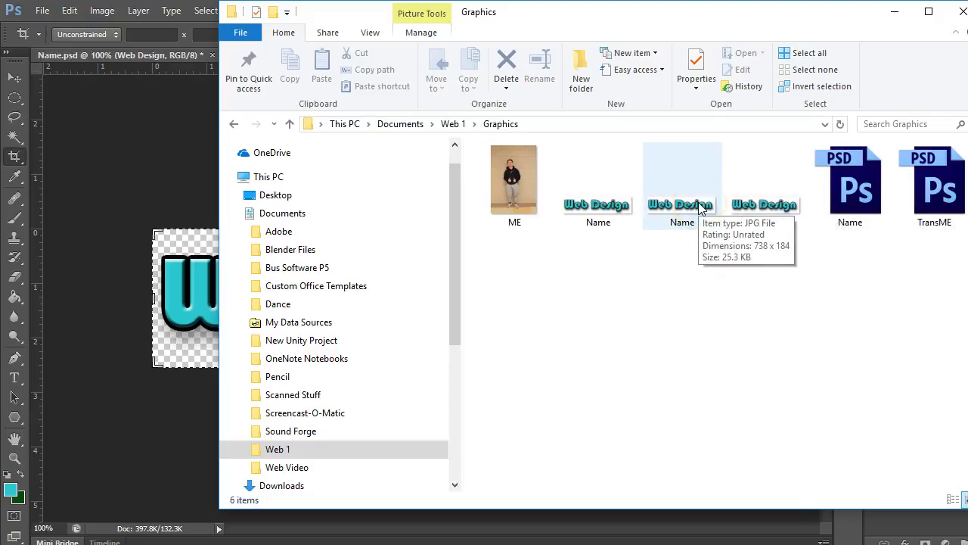
{"action": "left_click", "coordinate": [590, 214]}
{"action": "mouse_move", "coordinate": [590, 215]}
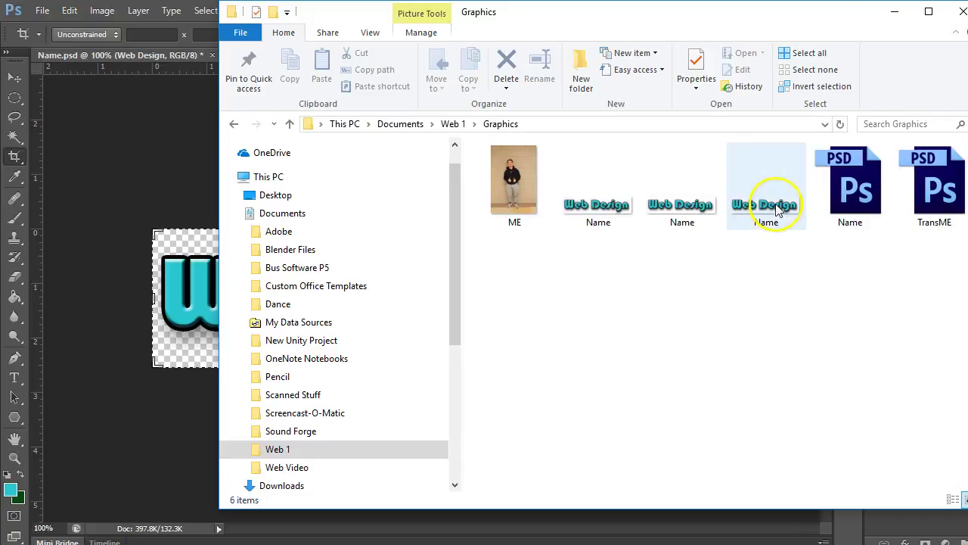
{"action": "left_click", "coordinate": [681, 199]}
{"action": "left_click", "coordinate": [616, 202]}
{"action": "left_click", "coordinate": [866, 168]}
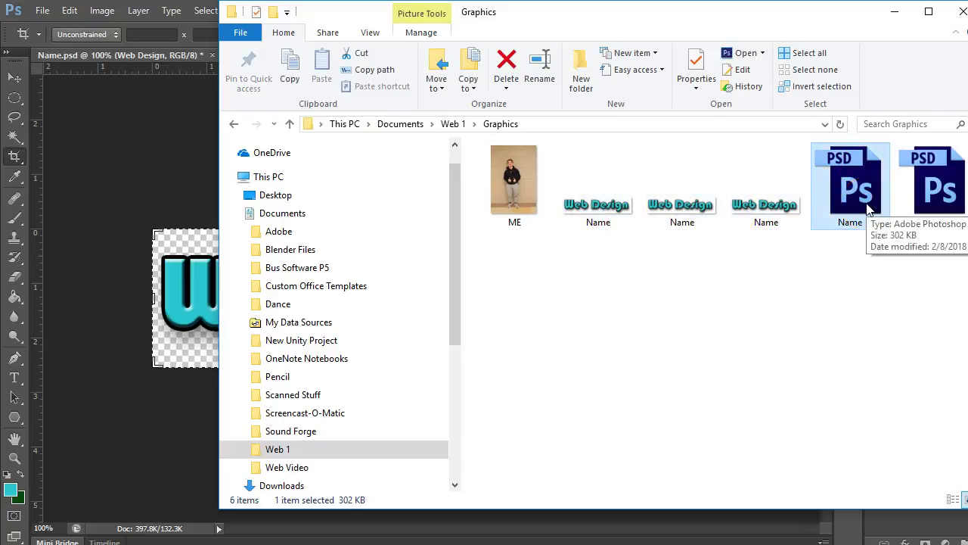
{"action": "left_click", "coordinate": [769, 205]}
{"action": "left_click", "coordinate": [683, 210]}
{"action": "left_click", "coordinate": [632, 211]}
{"action": "left_click", "coordinate": [715, 213]}
{"action": "left_click", "coordinate": [787, 215]}
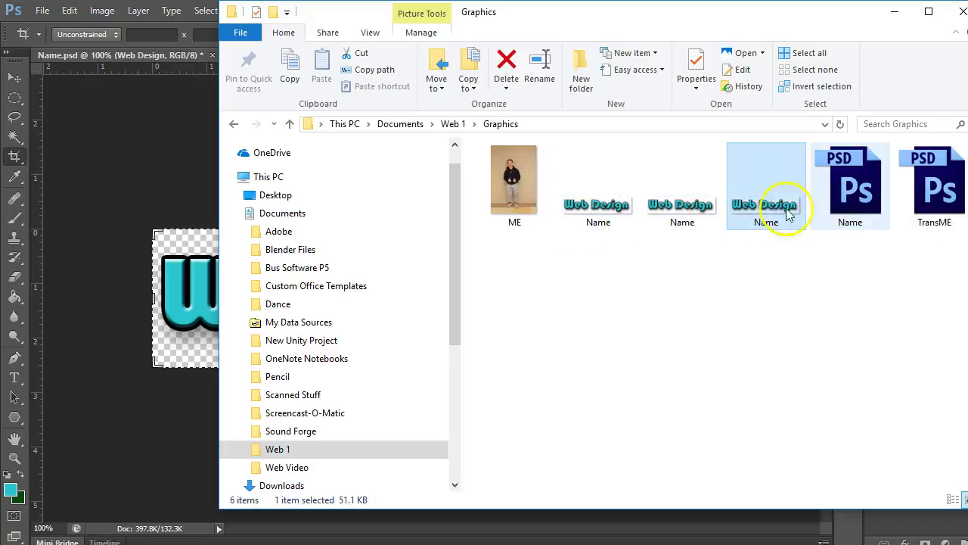
{"action": "left_click", "coordinate": [853, 292]}
{"action": "left_click", "coordinate": [848, 198]}
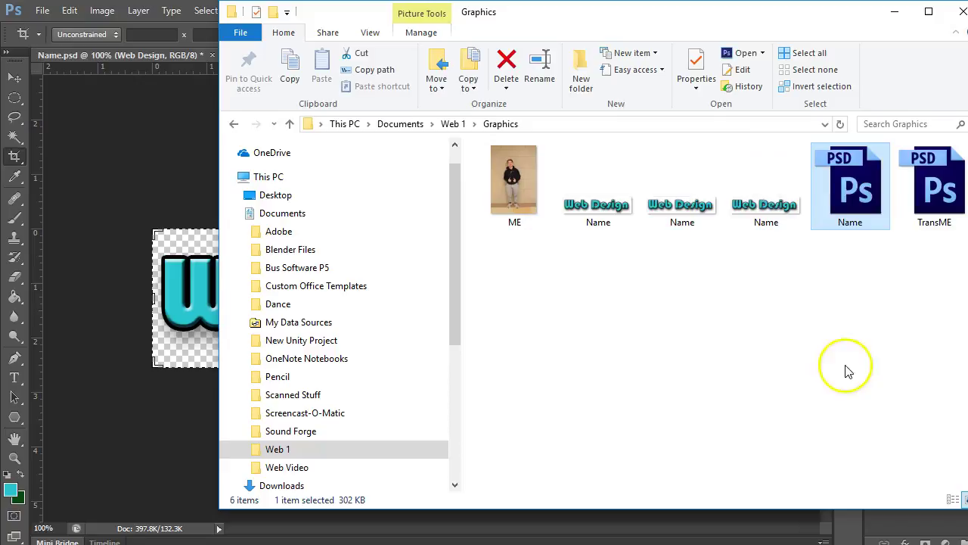
{"action": "left_click", "coordinate": [852, 294]}
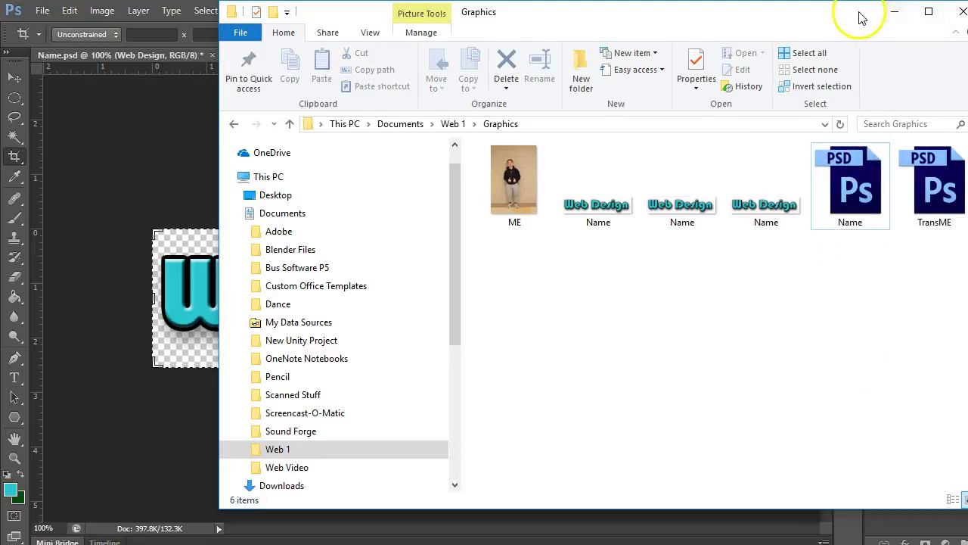
Put away the File Explorer and Photoshop windows, and start a blank presentation in PowerPoint
{"action": "left_click_drag", "start_coordinate": [861, 17], "coordinate": [832, 30]}
{"action": "left_click", "coordinate": [943, 27]}
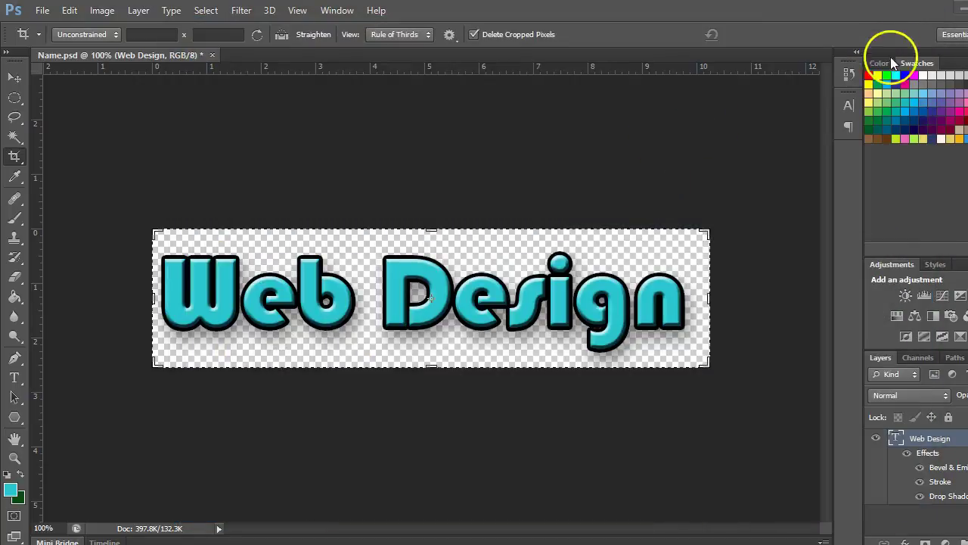
{"action": "left_click", "coordinate": [963, 11]}
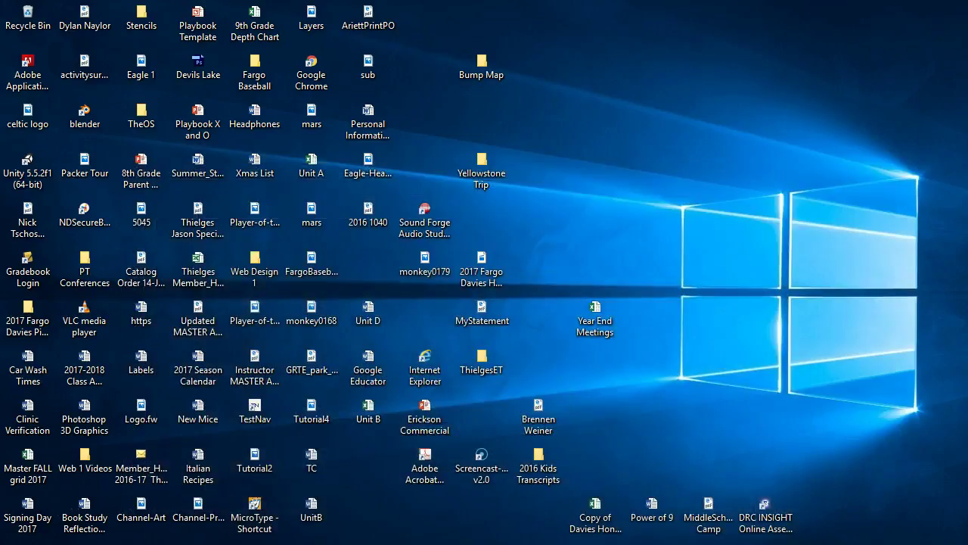
{"action": "key", "text": "super"}
{"action": "left_click", "coordinate": [515, 373]}
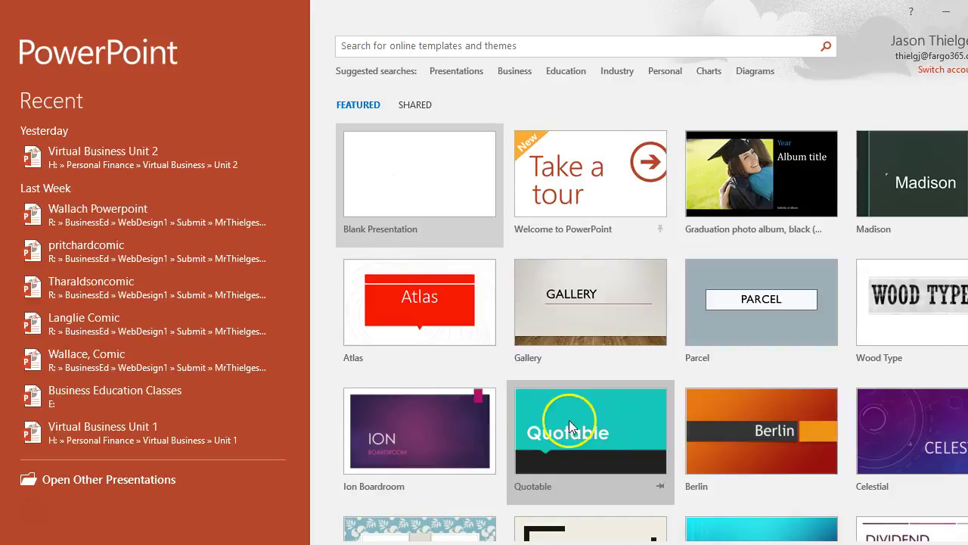
{"action": "left_click", "coordinate": [403, 183]}
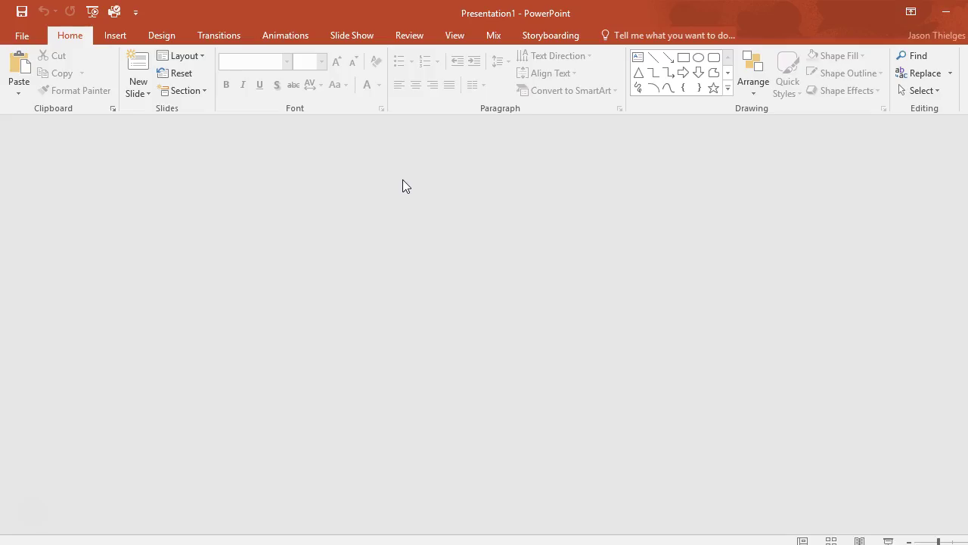
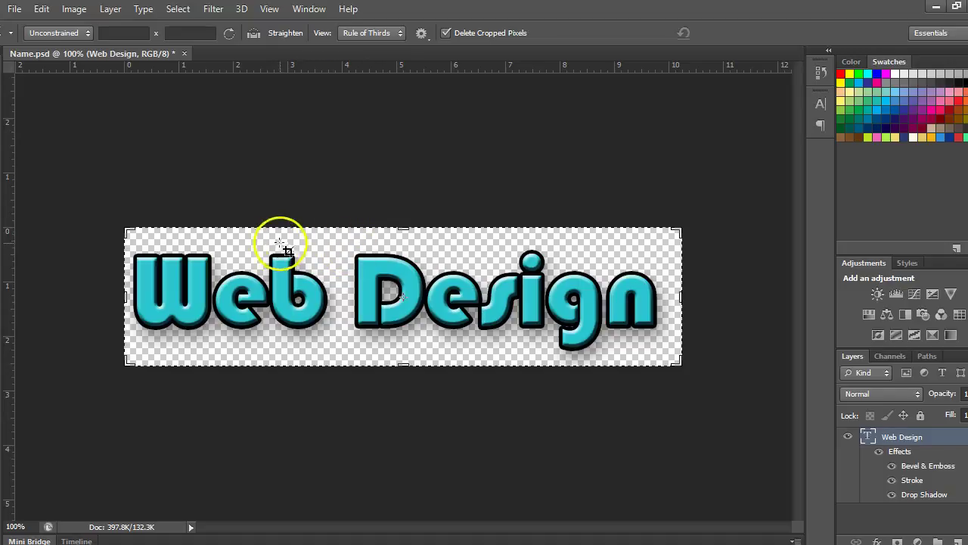
Review the logo's PNG-24 web export settings without exporting, and close the Name.psd document
{"action": "left_click", "coordinate": [14, 10]}
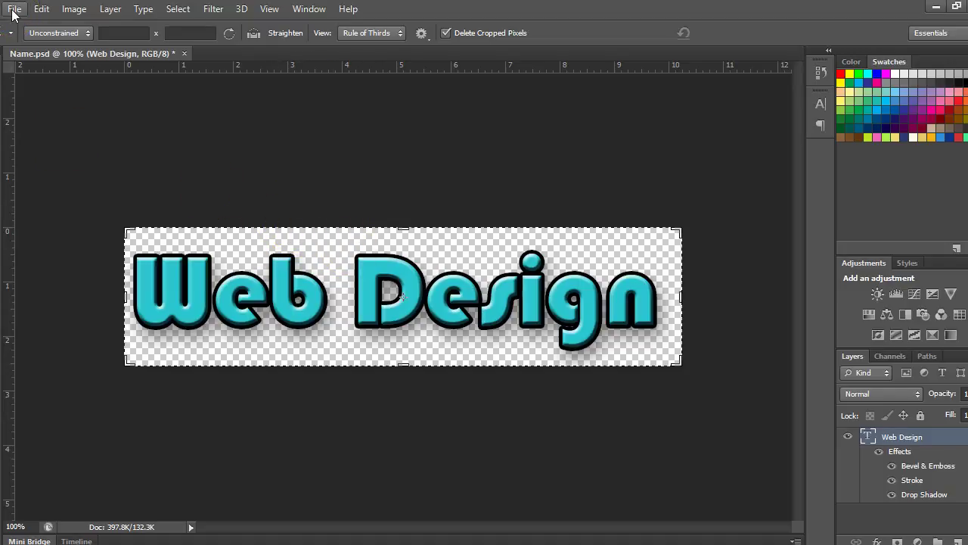
{"action": "left_click", "coordinate": [64, 218]}
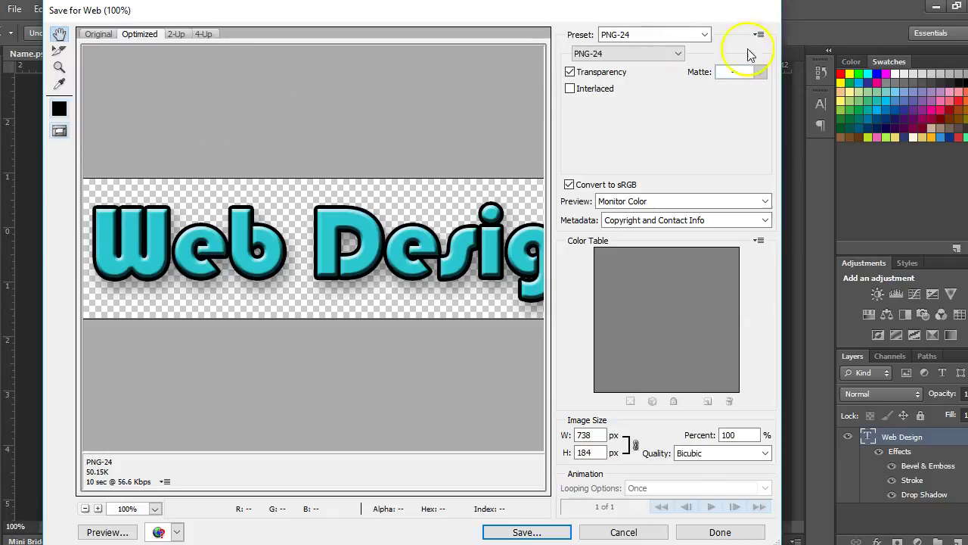
{"action": "left_click", "coordinate": [643, 532]}
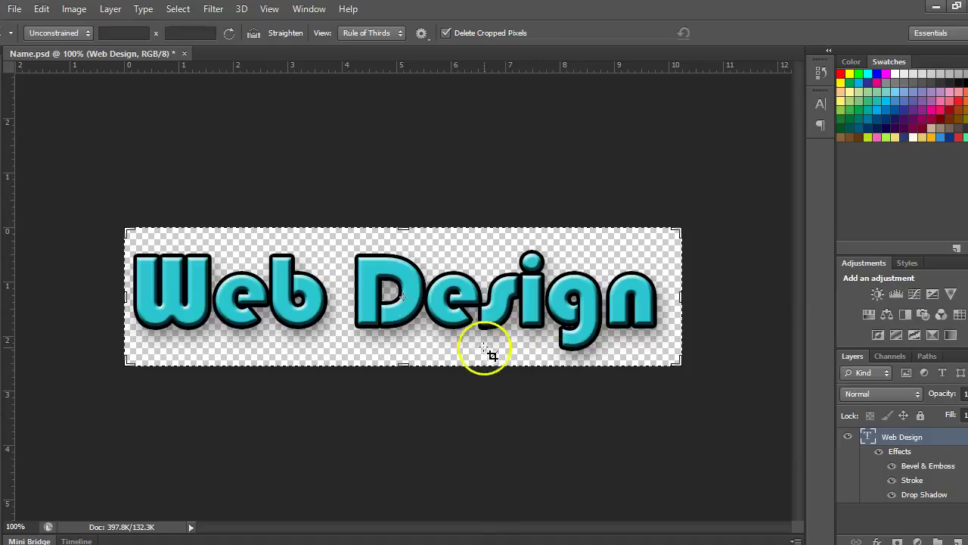
{"action": "left_click", "coordinate": [183, 53]}
{"action": "left_click", "coordinate": [505, 222]}
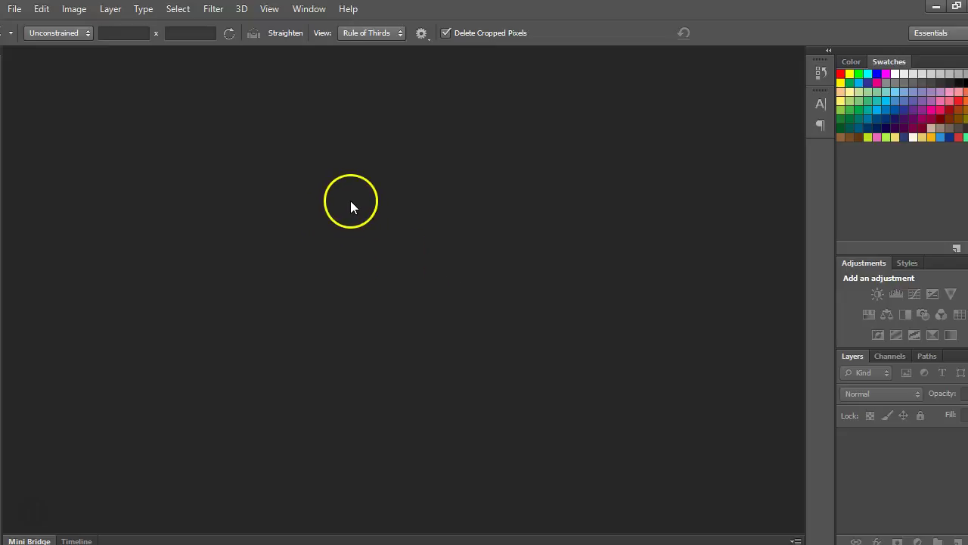
Open the Geese image from BusinessEd > Graphics > Unit8 Graphic File Types and Cloning on the DHSShared drive
{"action": "left_click", "coordinate": [14, 8]}
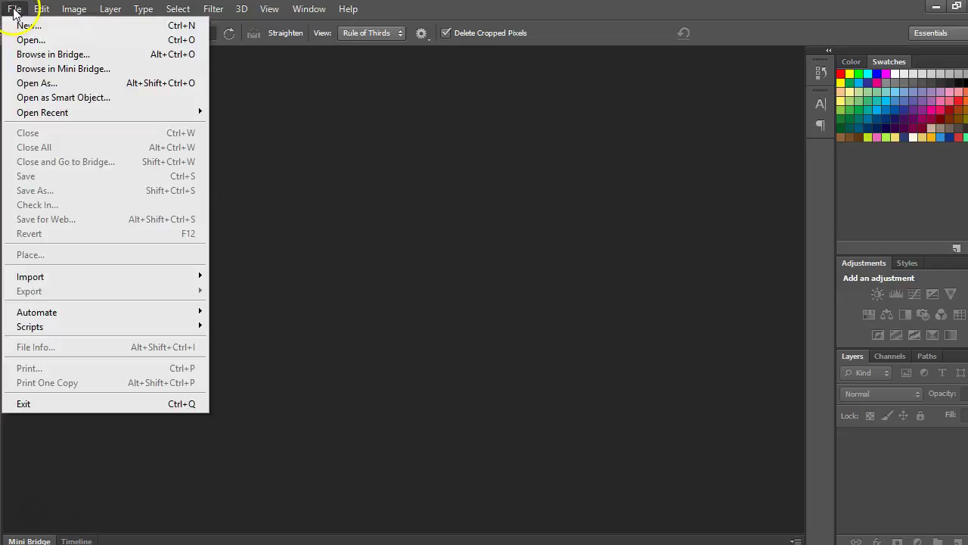
{"action": "left_click", "coordinate": [34, 40]}
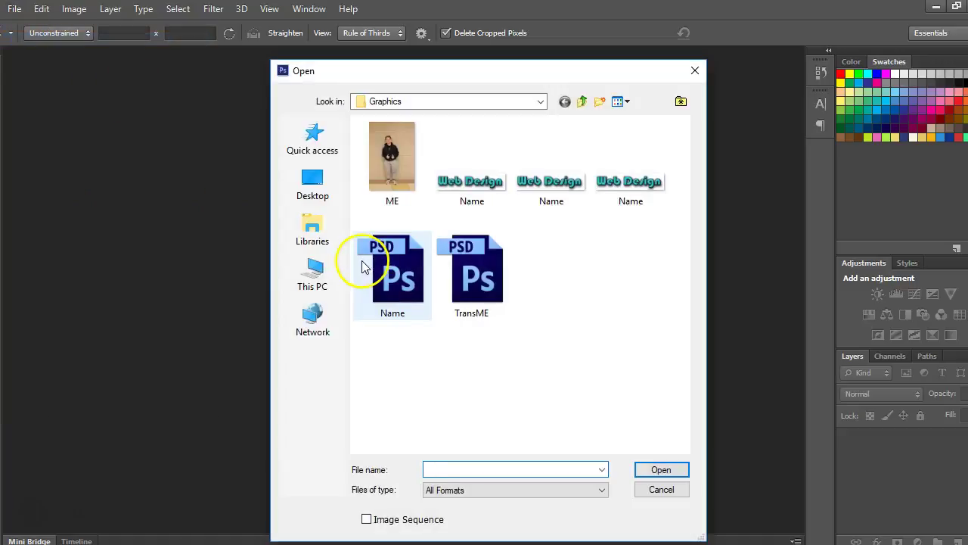
{"action": "left_click", "coordinate": [316, 275]}
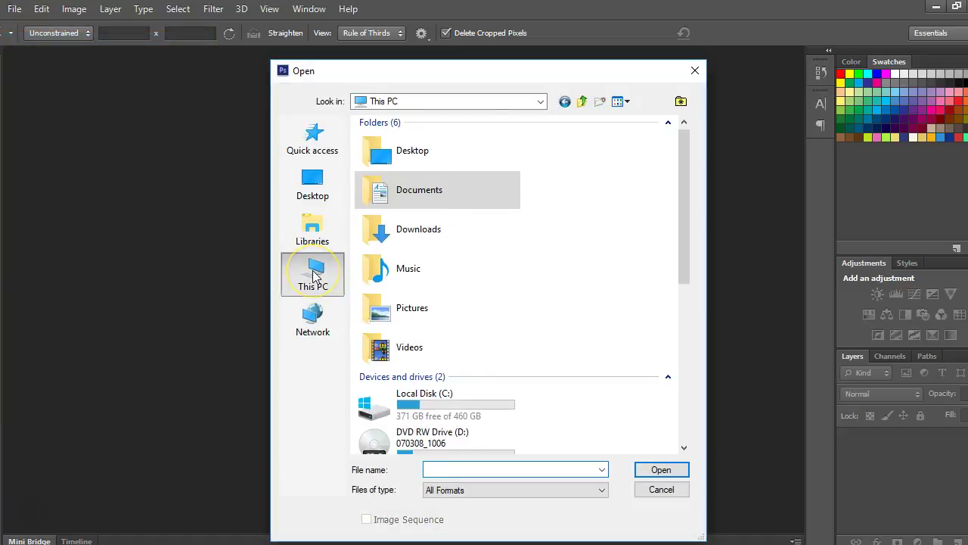
{"action": "double_click", "coordinate": [420, 198]}
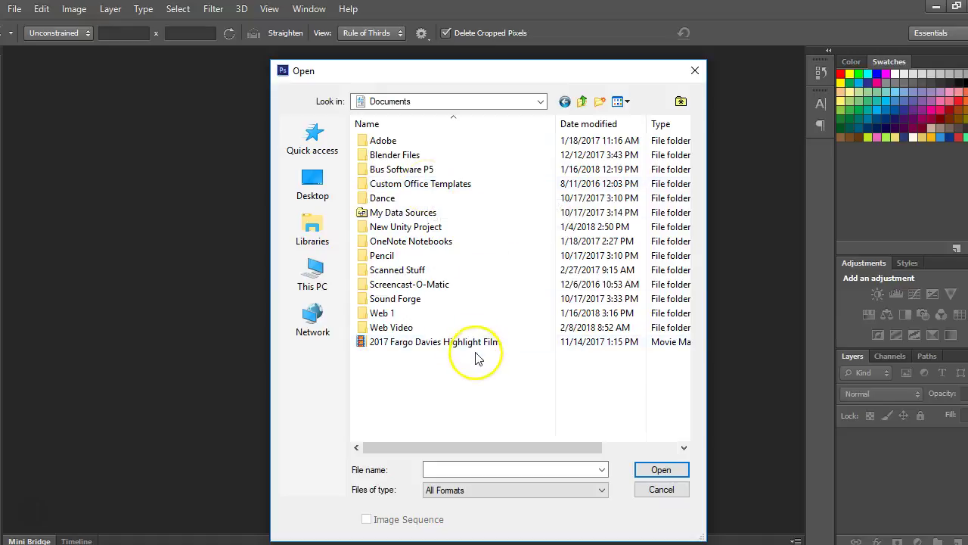
{"action": "left_click", "coordinate": [314, 279]}
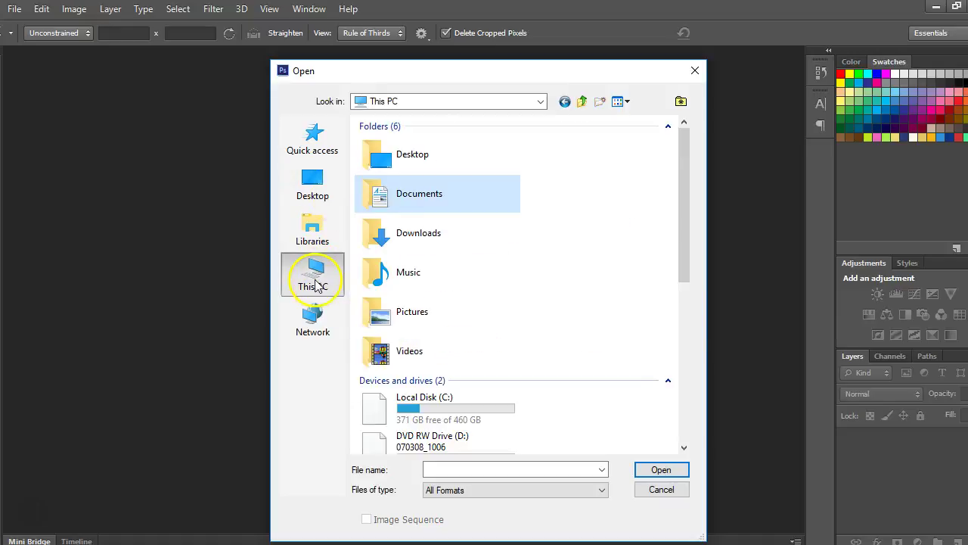
{"action": "left_click_drag", "start_coordinate": [673, 318], "coordinate": [681, 403]}
{"action": "double_click", "coordinate": [371, 346]}
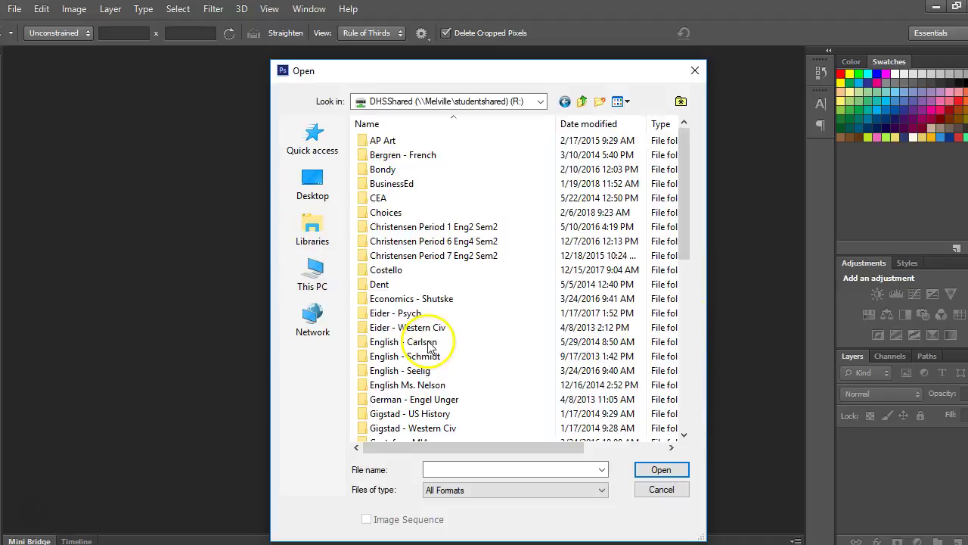
{"action": "double_click", "coordinate": [411, 183]}
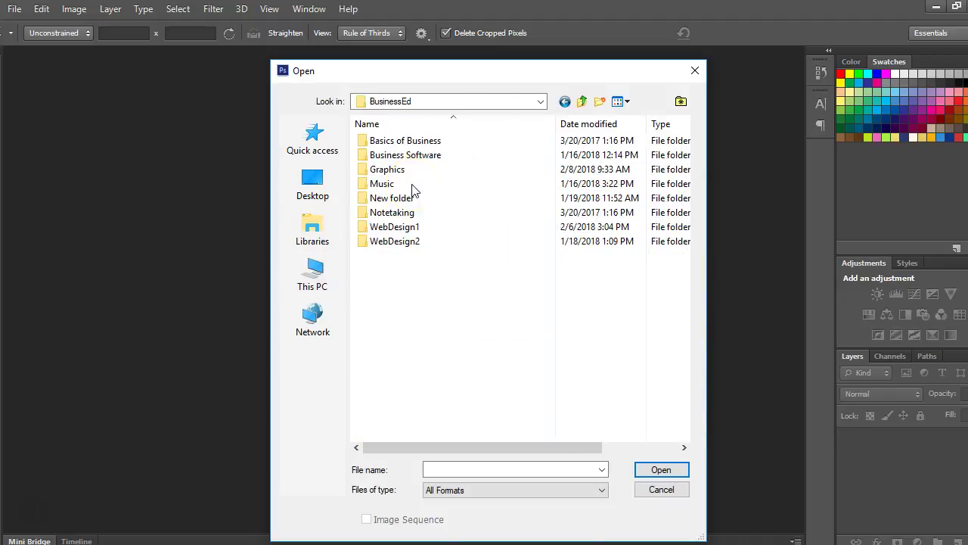
{"action": "double_click", "coordinate": [390, 170]}
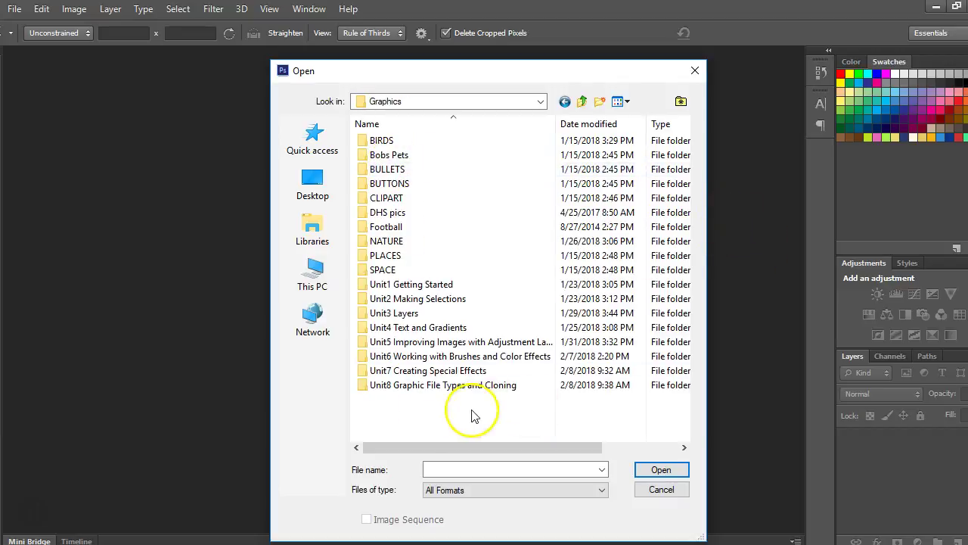
{"action": "double_click", "coordinate": [425, 386]}
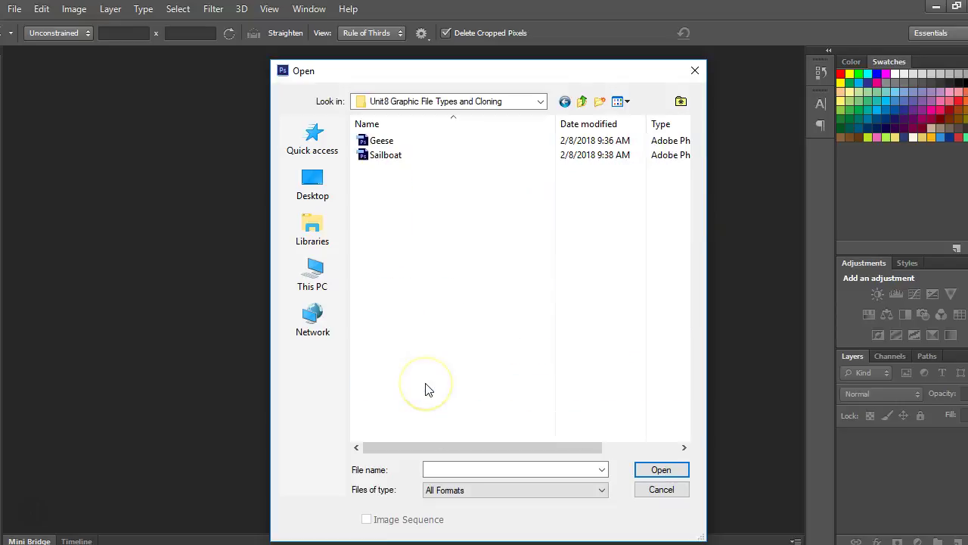
{"action": "double_click", "coordinate": [383, 140]}
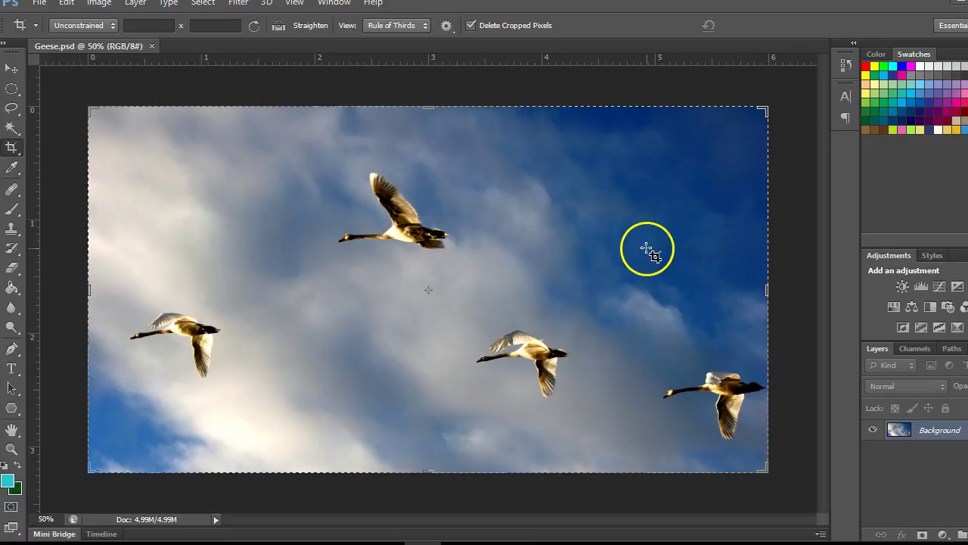
Activate the Clone Stamp tool for working on the geese photo
{"action": "left_click", "coordinate": [13, 149]}
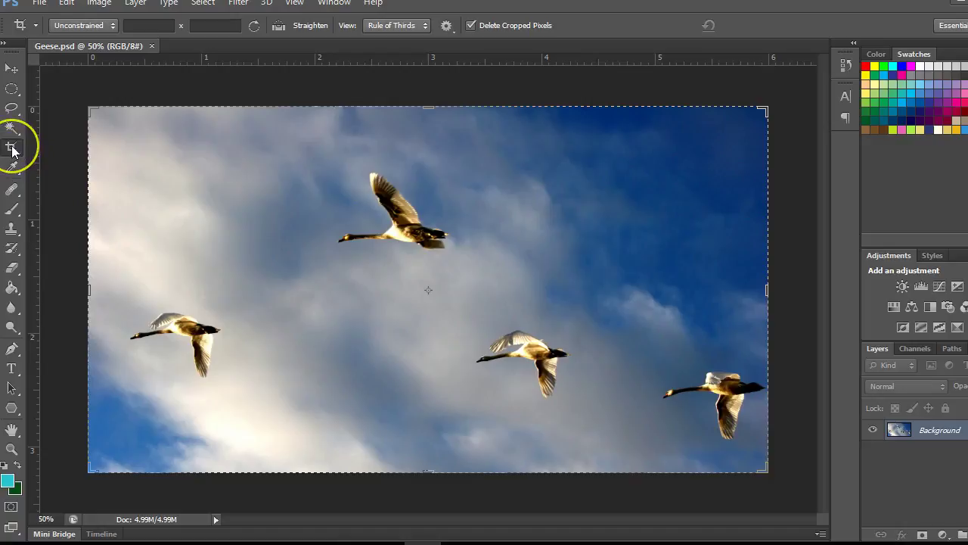
{"action": "left_click", "coordinate": [13, 149]}
{"action": "left_click", "coordinate": [12, 69]}
{"action": "left_click", "coordinate": [13, 88]}
{"action": "left_click", "coordinate": [12, 109]}
{"action": "left_click", "coordinate": [12, 129]}
{"action": "left_click", "coordinate": [13, 148]}
{"action": "left_click", "coordinate": [12, 167]}
{"action": "left_click", "coordinate": [12, 188]}
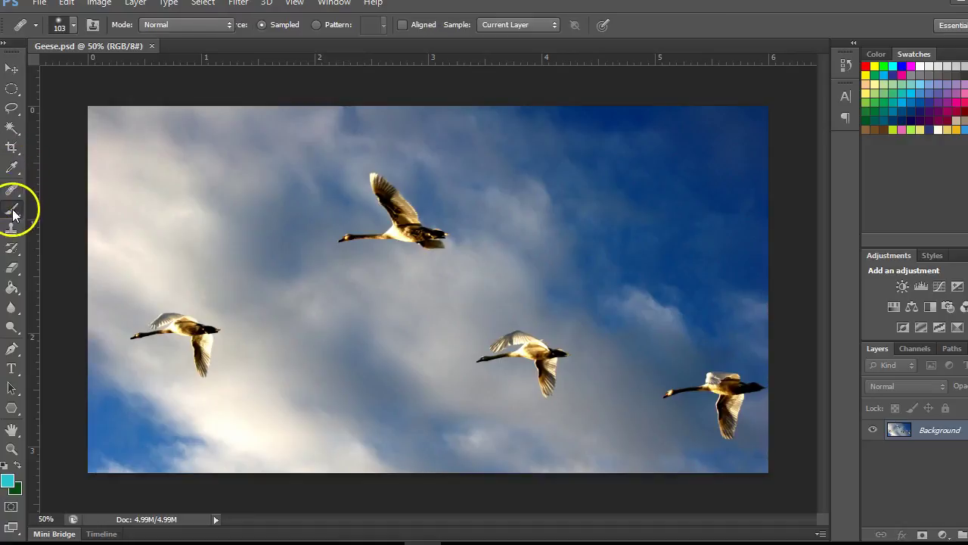
{"action": "left_click", "coordinate": [13, 213]}
{"action": "left_click", "coordinate": [13, 231]}
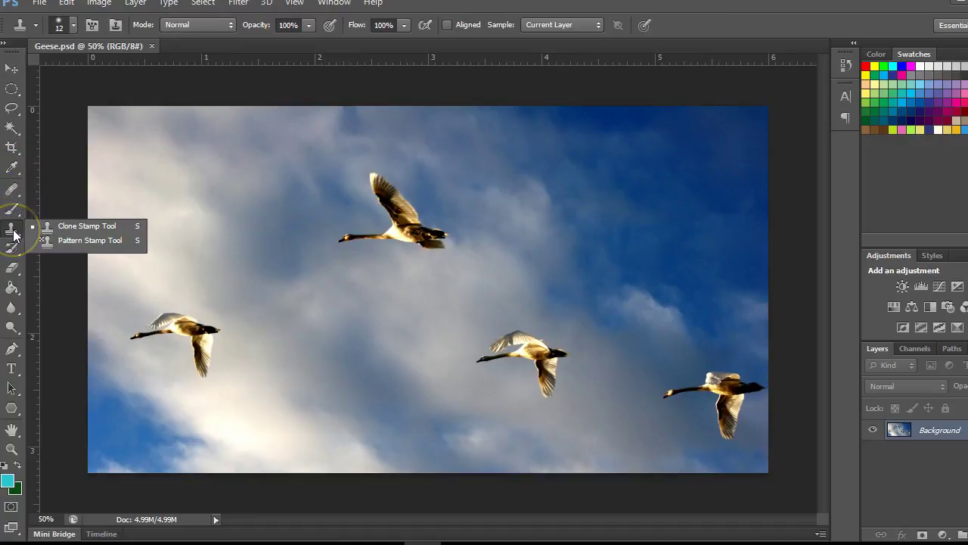
{"action": "left_click", "coordinate": [79, 226]}
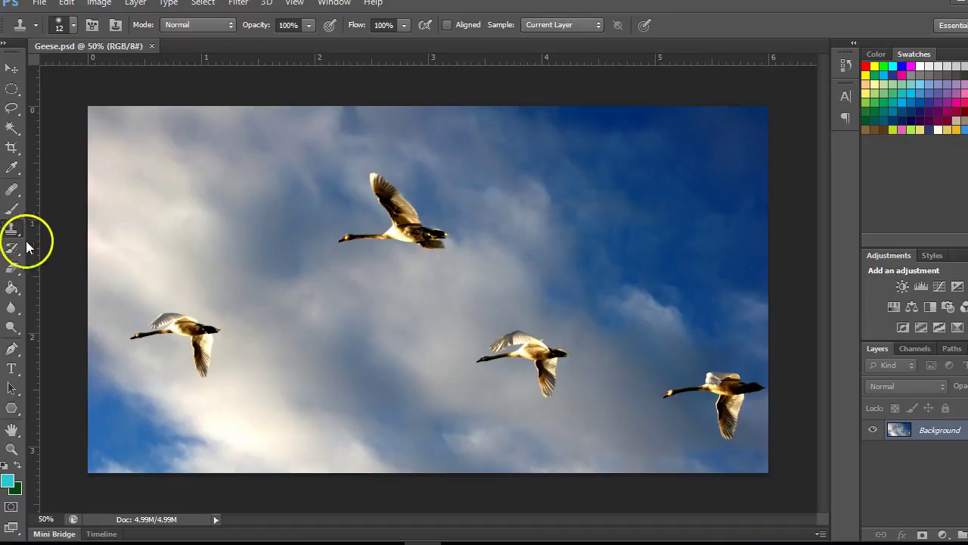
Set the Clone Stamp brush to a size of 20 px with 0% hardness
{"action": "left_click", "coordinate": [74, 29]}
{"action": "left_click_drag", "start_coordinate": [69, 77], "coordinate": [152, 67]}
{"action": "mouse_move", "coordinate": [43, 66]}
{"action": "left_mouse_down"}
{"action": "mouse_move", "coordinate": [68, 73]}
{"action": "mouse_move", "coordinate": [47, 67]}
{"action": "left_mouse_up"}
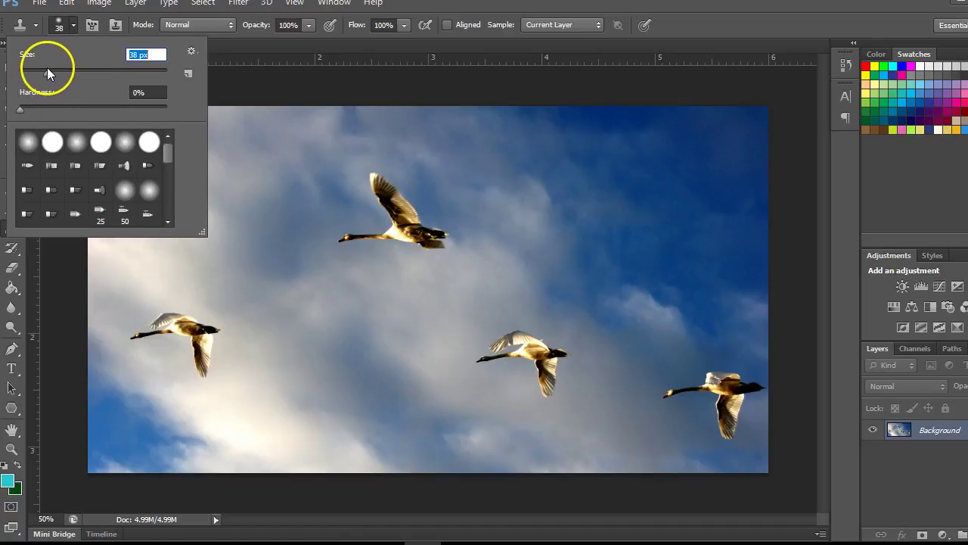
{"action": "left_click_drag", "start_coordinate": [22, 112], "coordinate": [132, 112]}
{"action": "left_click_drag", "start_coordinate": [74, 102], "coordinate": [18, 101]}
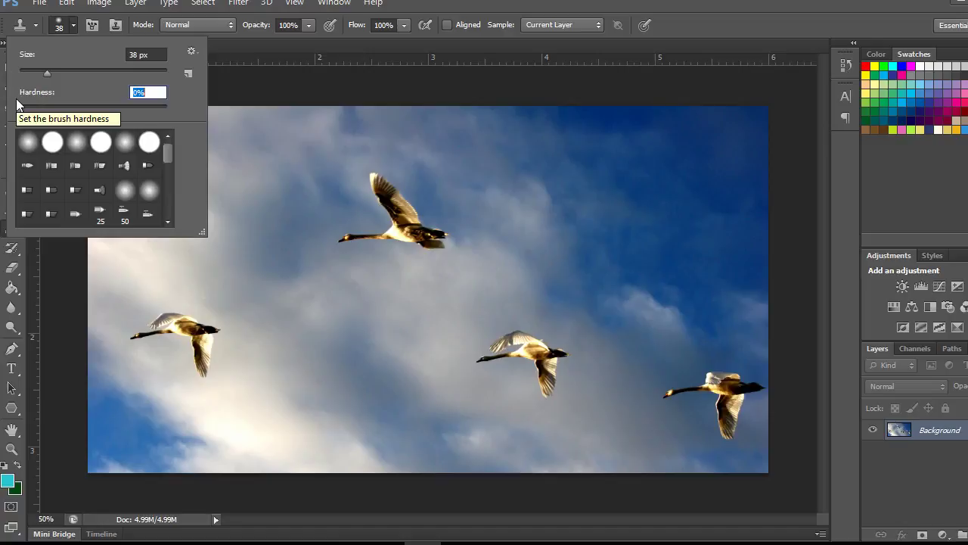
{"action": "left_click", "coordinate": [19, 110]}
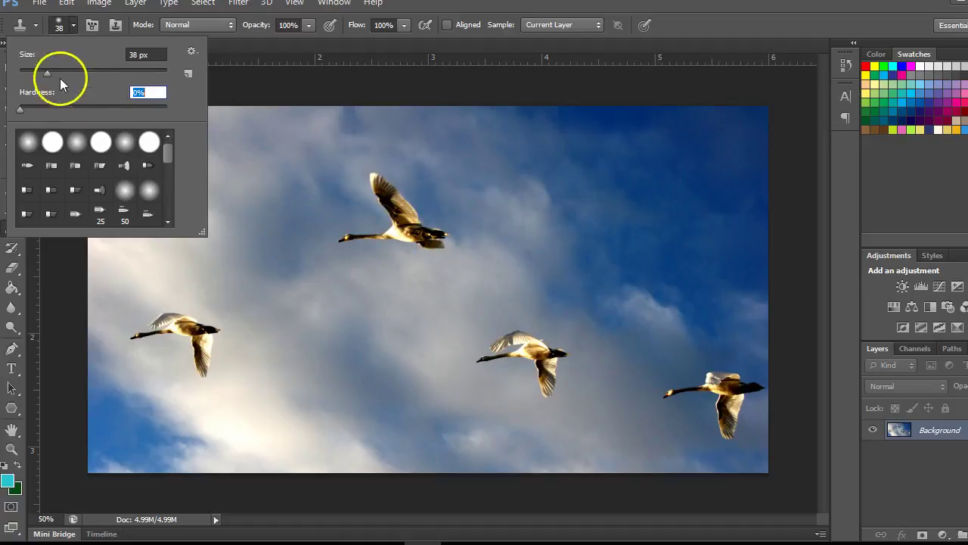
{"action": "left_click", "coordinate": [131, 55]}
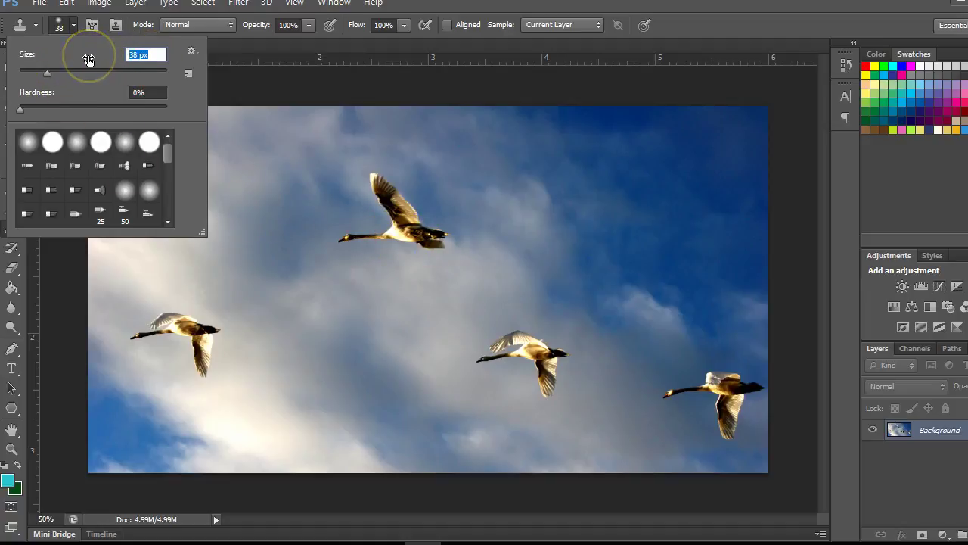
{"action": "type", "text": "20"}
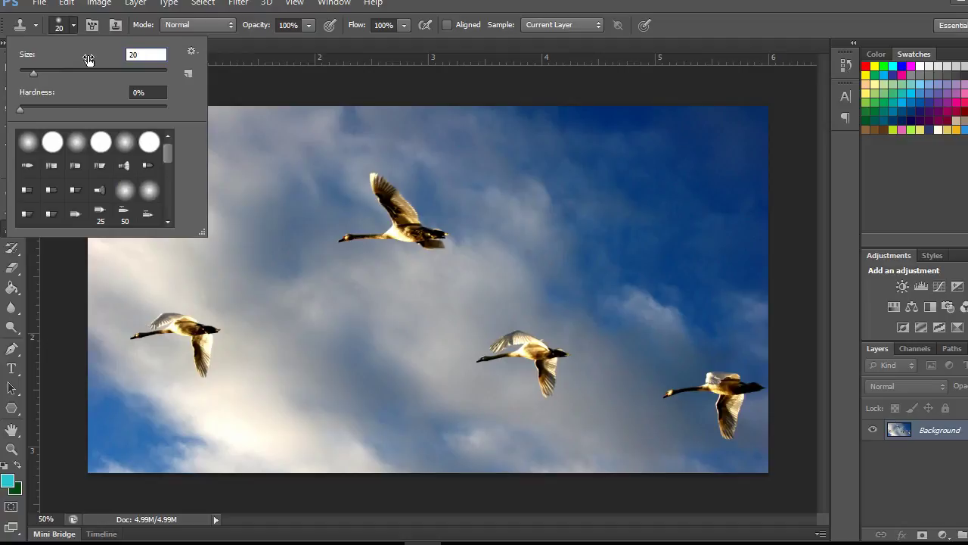
{"action": "key", "text": "Return"}
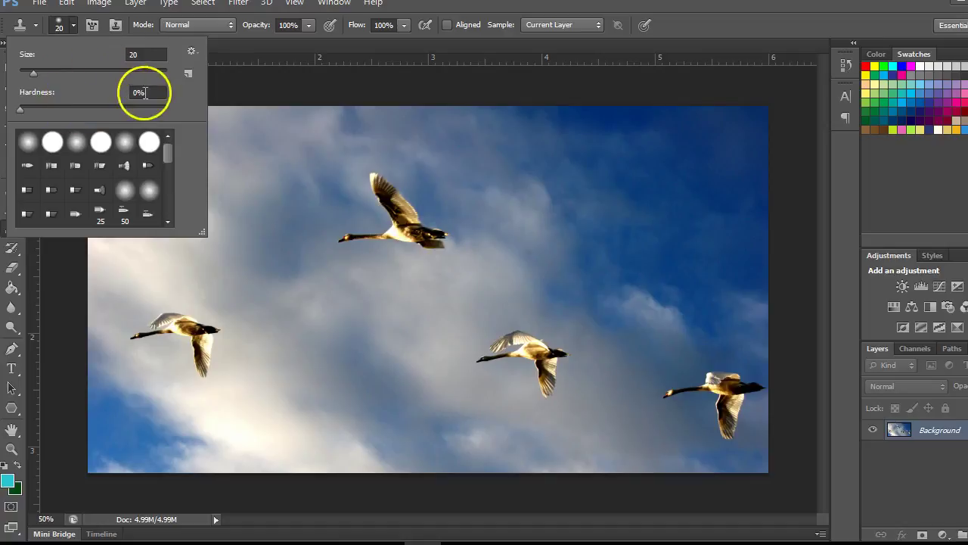
{"action": "left_click", "coordinate": [427, 6]}
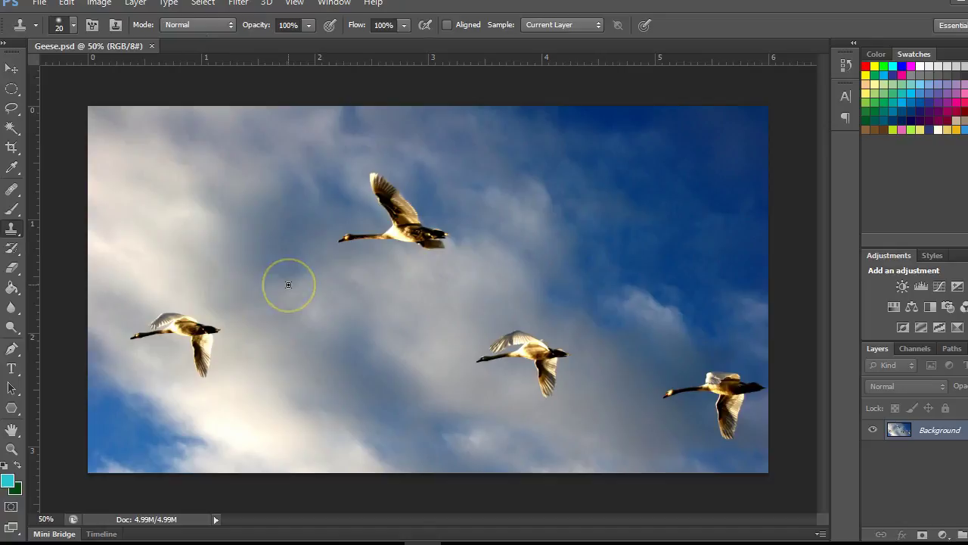
Try to clone the topmost goose into the blue sky at the picture's upper right, sampling from its head with Aligned off
{"action": "left_click", "coordinate": [363, 287], "text": "alt"}
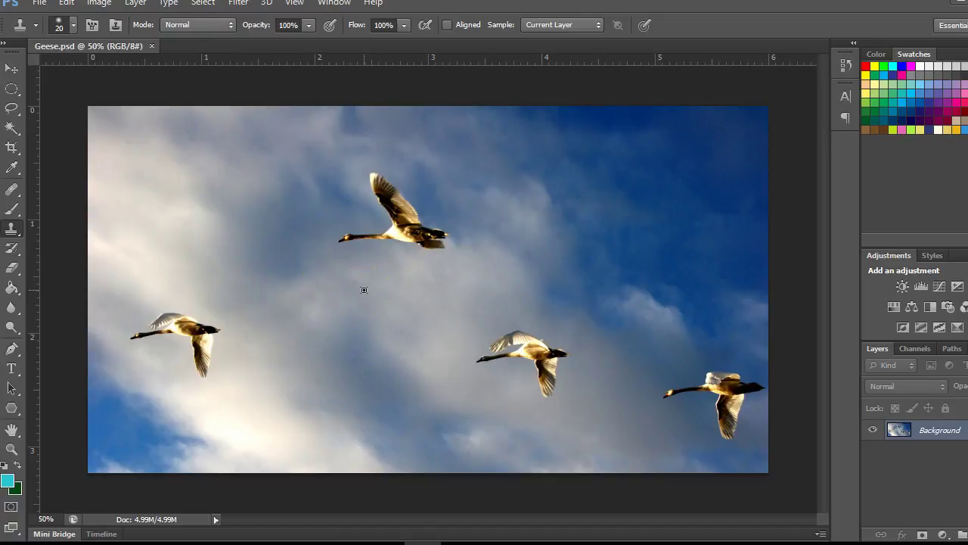
{"action": "left_click", "coordinate": [366, 291]}
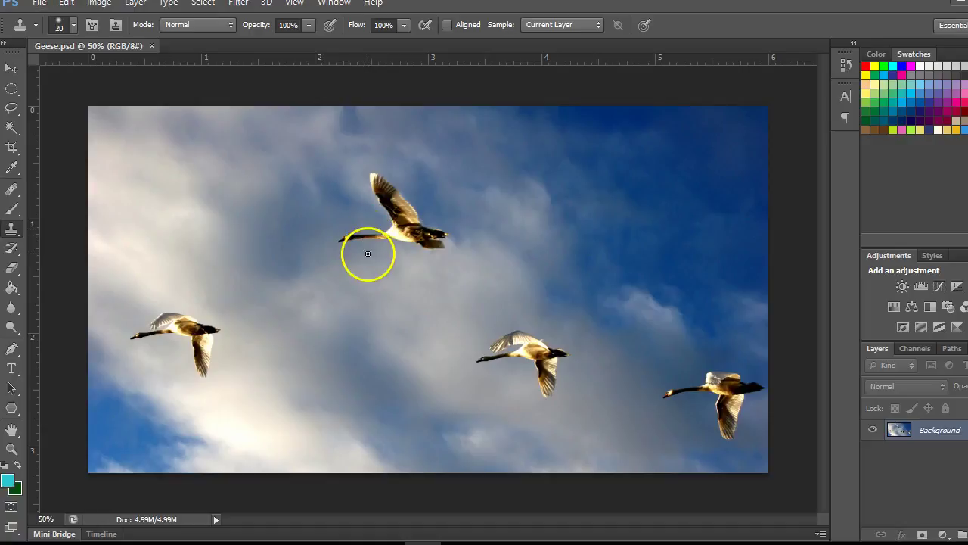
{"action": "left_click", "coordinate": [346, 236], "text": "alt"}
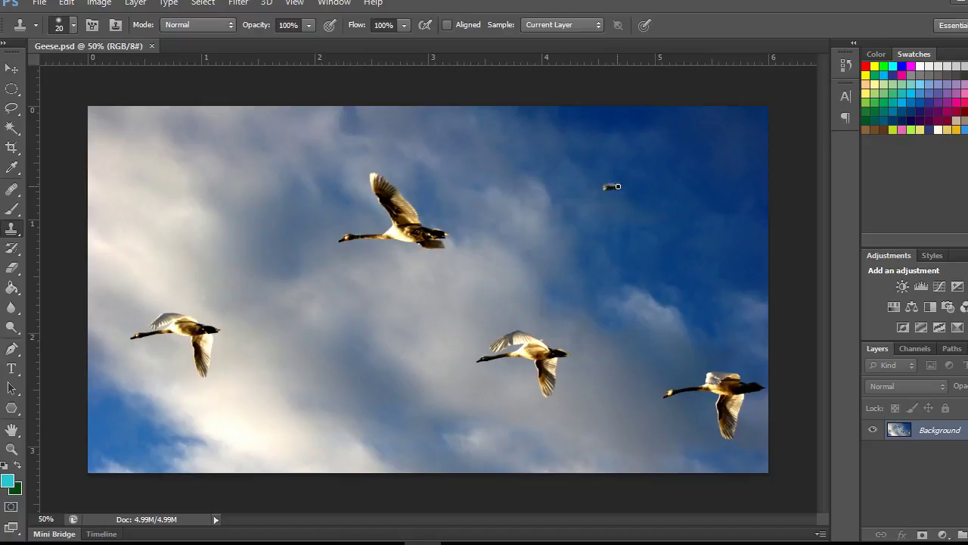
{"action": "left_click_drag", "start_coordinate": [615, 188], "coordinate": [609, 188]}
{"action": "left_click_drag", "start_coordinate": [604, 189], "coordinate": [610, 187]}
{"action": "mouse_move", "coordinate": [647, 186]}
{"action": "left_mouse_down"}
{"action": "mouse_move", "coordinate": [650, 165]}
{"action": "mouse_move", "coordinate": [629, 133]}
{"action": "mouse_move", "coordinate": [640, 132]}
{"action": "left_mouse_up"}
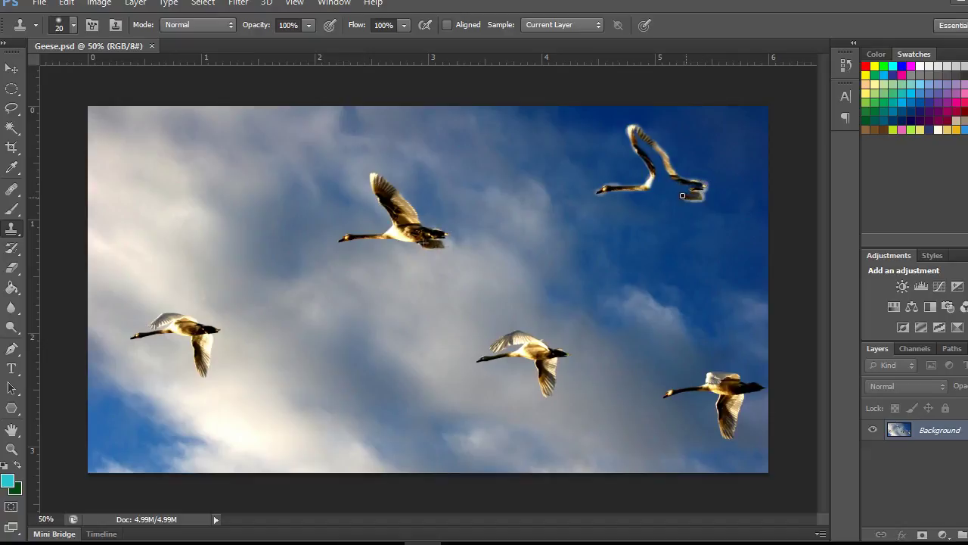
{"action": "mouse_move", "coordinate": [672, 193]}
{"action": "left_mouse_down"}
{"action": "mouse_move", "coordinate": [649, 190]}
{"action": "mouse_move", "coordinate": [666, 183]}
{"action": "mouse_move", "coordinate": [648, 190]}
{"action": "mouse_move", "coordinate": [656, 170]}
{"action": "left_mouse_up"}
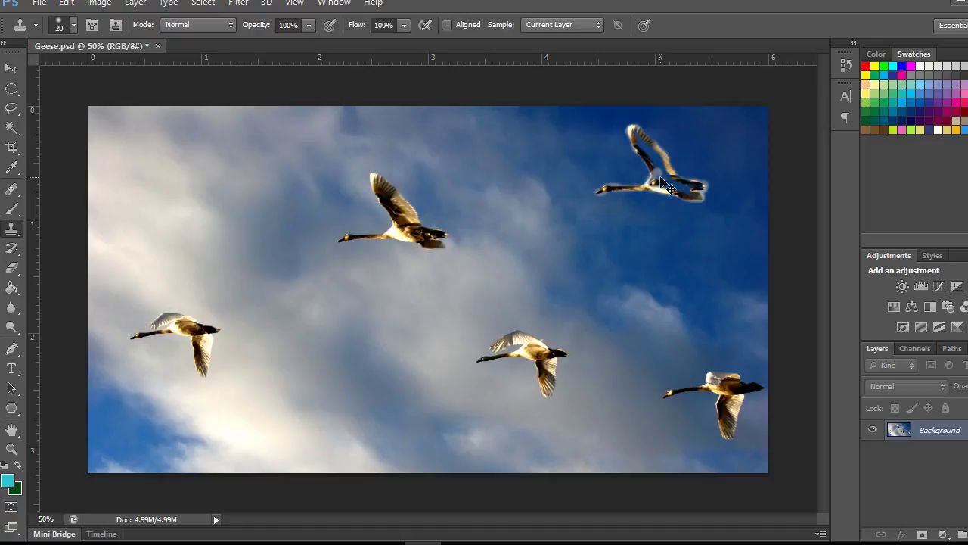
{"action": "mouse_move", "coordinate": [605, 182]}
{"action": "left_mouse_down"}
{"action": "mouse_move", "coordinate": [573, 145]}
{"action": "mouse_move", "coordinate": [654, 193]}
{"action": "left_mouse_up"}
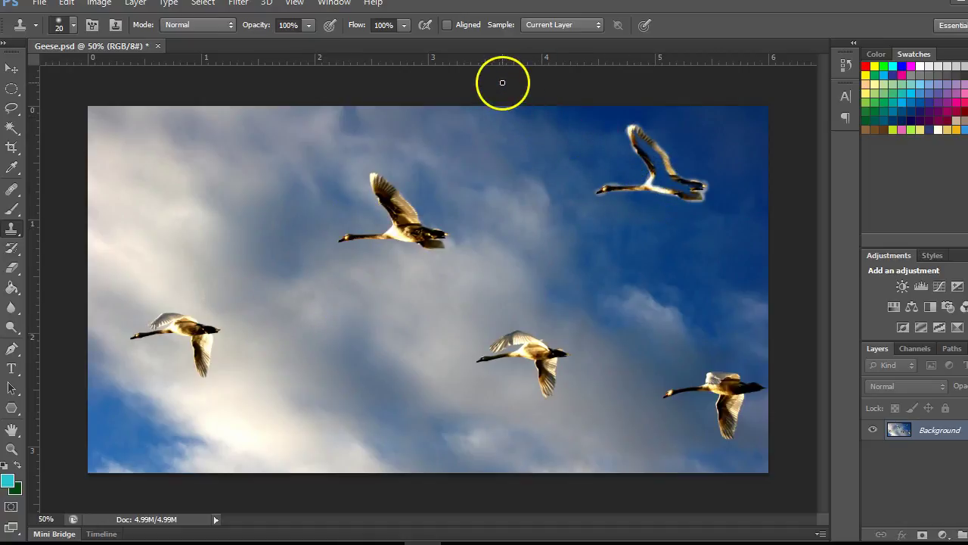
Turn on Aligned for the Clone Stamp, try another stroke over the copied goose, and undo all the cloning strokes
{"action": "left_click", "coordinate": [447, 25]}
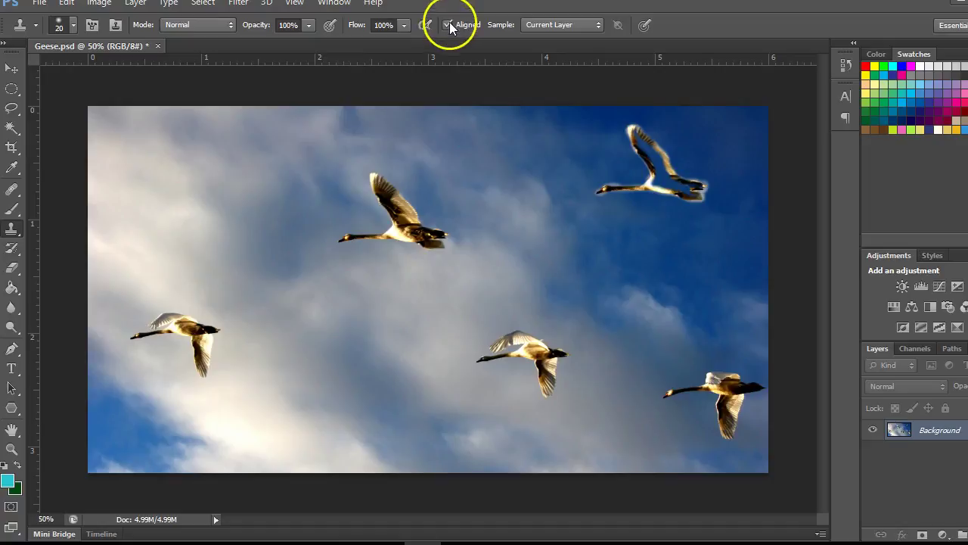
{"action": "mouse_move", "coordinate": [659, 180]}
{"action": "left_mouse_down"}
{"action": "mouse_move", "coordinate": [675, 184]}
{"action": "mouse_move", "coordinate": [651, 181]}
{"action": "mouse_move", "coordinate": [668, 173]}
{"action": "mouse_move", "coordinate": [687, 188]}
{"action": "mouse_move", "coordinate": [654, 249]}
{"action": "mouse_move", "coordinate": [598, 264]}
{"action": "mouse_move", "coordinate": [637, 218]}
{"action": "mouse_move", "coordinate": [615, 235]}
{"action": "mouse_move", "coordinate": [623, 246]}
{"action": "mouse_move", "coordinate": [674, 232]}
{"action": "mouse_move", "coordinate": [663, 208]}
{"action": "left_mouse_up"}
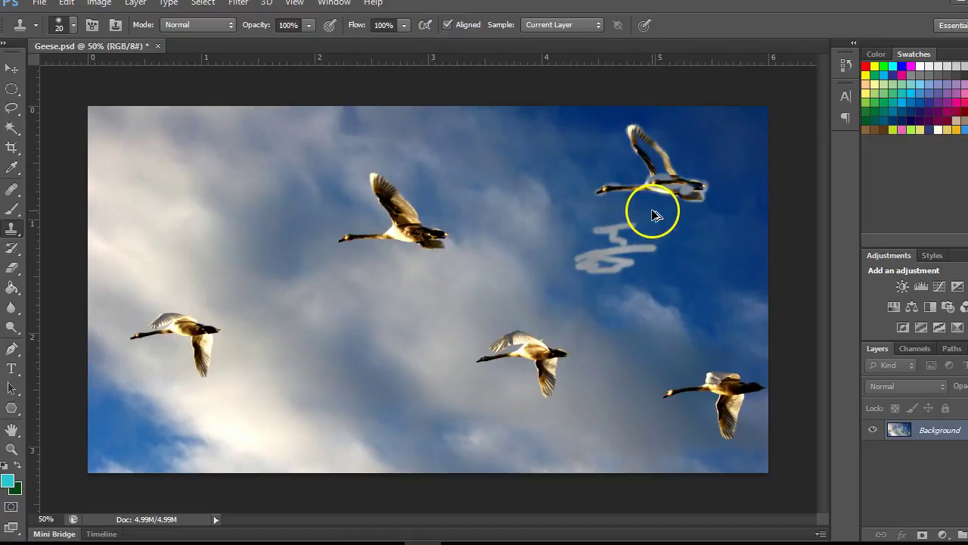
{"action": "key", "text": "ctrl+z"}
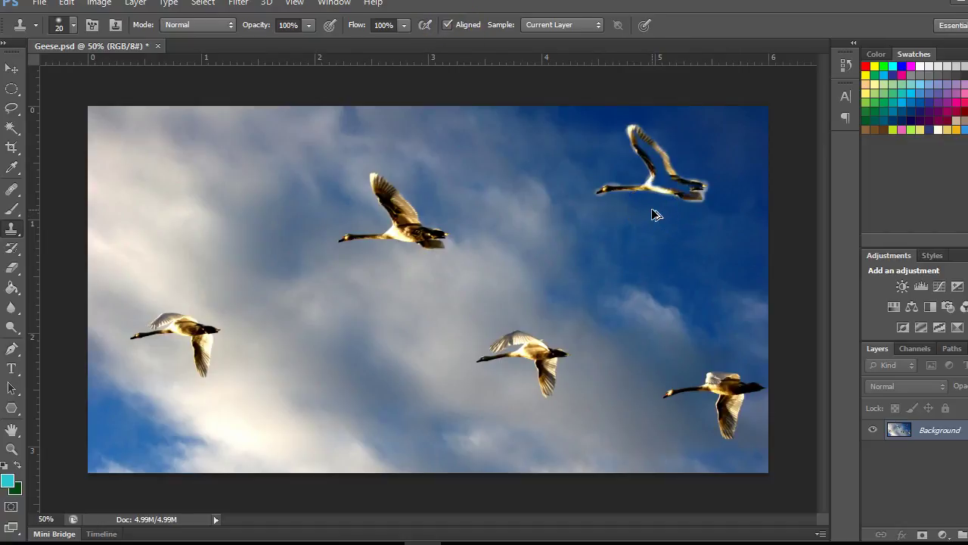
{"action": "key", "text": "ctrl+alt+z"}
Clone the topmost goose into the blue sky in the picture's upper right, sampling from its head with Aligned on
{"action": "left_click", "coordinate": [478, 212], "text": "alt"}
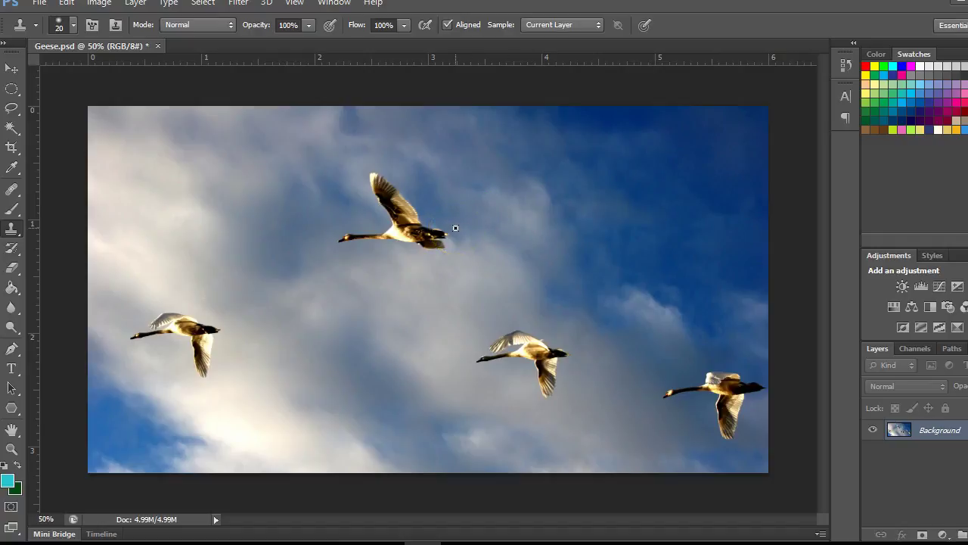
{"action": "mouse_move", "coordinate": [411, 258]}
{"action": "left_mouse_down"}
{"action": "mouse_move", "coordinate": [378, 283]}
{"action": "mouse_move", "coordinate": [359, 271]}
{"action": "mouse_move", "coordinate": [359, 255]}
{"action": "mouse_move", "coordinate": [352, 277]}
{"action": "mouse_move", "coordinate": [347, 237]}
{"action": "left_mouse_up"}
{"action": "left_click", "coordinate": [578, 198]}
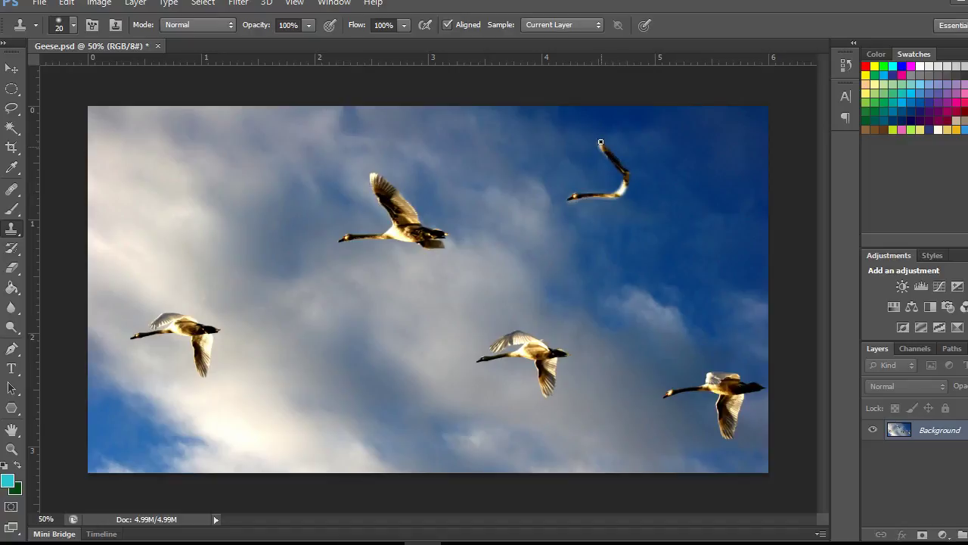
{"action": "mouse_move", "coordinate": [612, 139]}
{"action": "left_mouse_down"}
{"action": "mouse_move", "coordinate": [648, 189]}
{"action": "mouse_move", "coordinate": [676, 194]}
{"action": "mouse_move", "coordinate": [670, 207]}
{"action": "mouse_move", "coordinate": [616, 195]}
{"action": "left_mouse_up"}
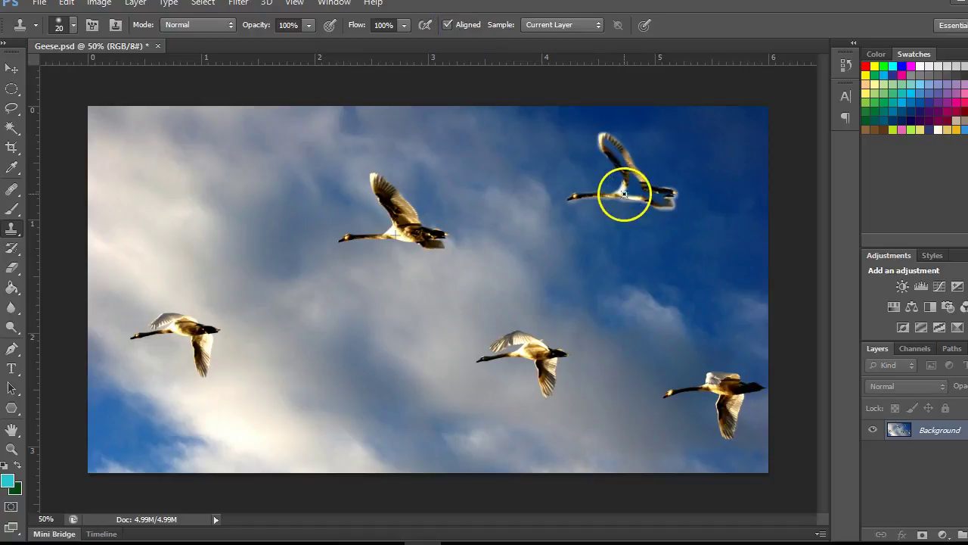
{"action": "left_click_drag", "start_coordinate": [628, 191], "coordinate": [626, 166]}
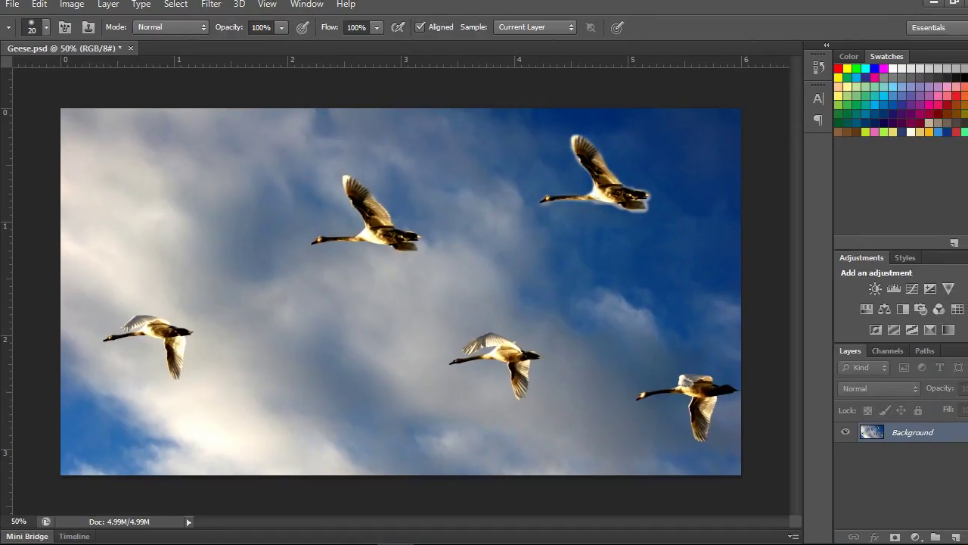
Add a new empty layer above the Background layer
{"action": "left_click", "coordinate": [936, 536]}
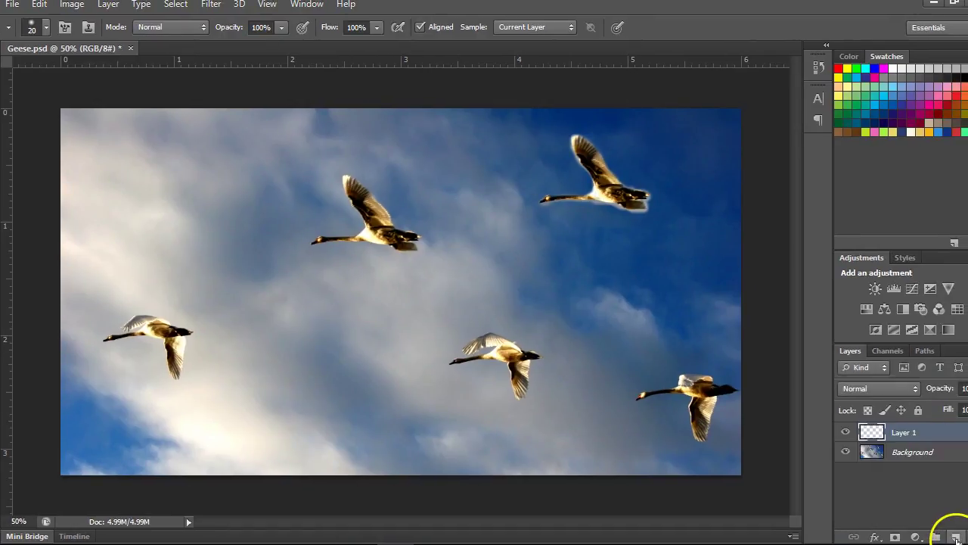
Try to clone the picture's lower-right goose into the sky above it directly on the Background layer
{"action": "left_click", "coordinate": [886, 460]}
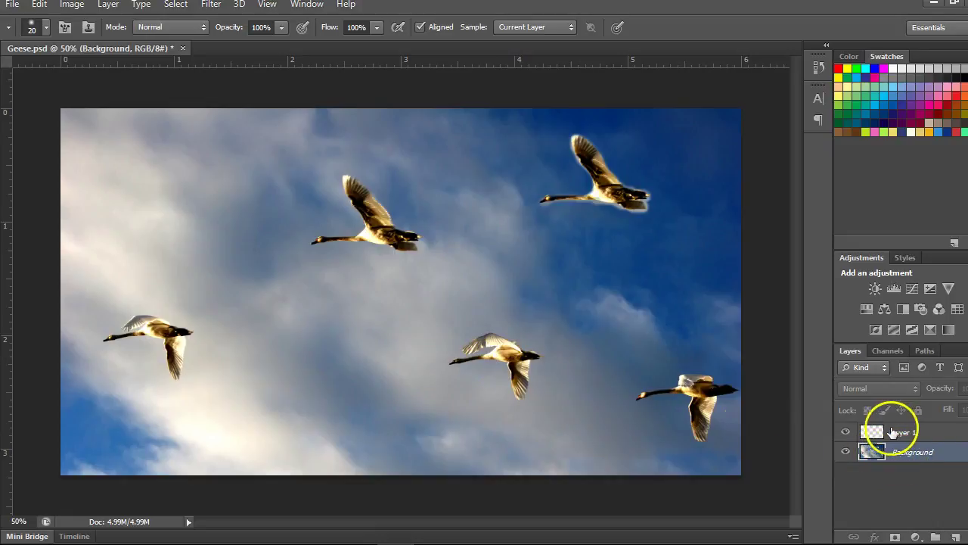
{"action": "mouse_move", "coordinate": [730, 420]}
{"action": "left_mouse_down"}
{"action": "mouse_move", "coordinate": [677, 409]}
{"action": "mouse_move", "coordinate": [714, 385]}
{"action": "mouse_move", "coordinate": [673, 401]}
{"action": "mouse_move", "coordinate": [641, 394]}
{"action": "left_mouse_up"}
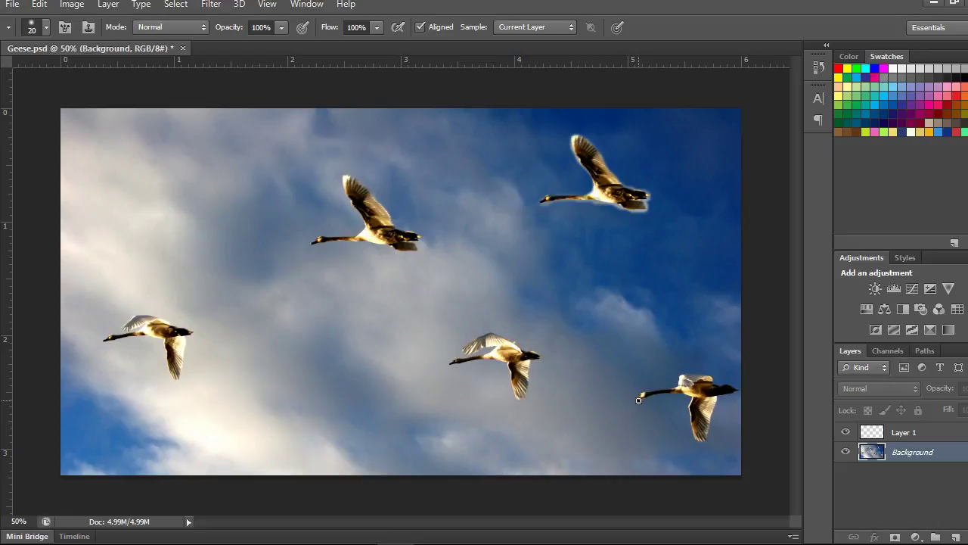
{"action": "mouse_move", "coordinate": [637, 399]}
{"action": "left_mouse_down"}
{"action": "mouse_move", "coordinate": [630, 334]}
{"action": "mouse_move", "coordinate": [557, 286]}
{"action": "mouse_move", "coordinate": [572, 300]}
{"action": "mouse_move", "coordinate": [609, 292]}
{"action": "mouse_move", "coordinate": [624, 274]}
{"action": "mouse_move", "coordinate": [668, 292]}
{"action": "mouse_move", "coordinate": [646, 298]}
{"action": "mouse_move", "coordinate": [636, 332]}
{"action": "left_mouse_up"}
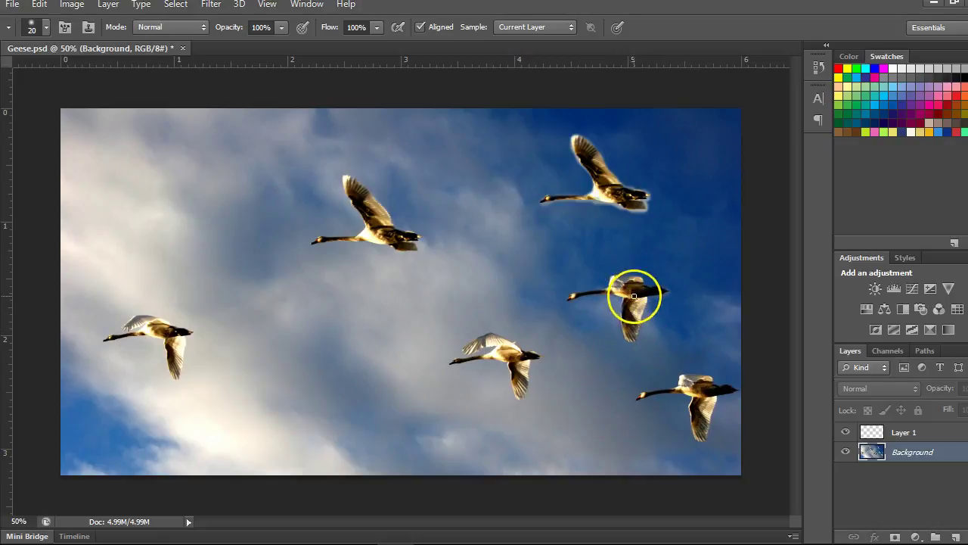
{"action": "left_click", "coordinate": [902, 433]}
{"action": "left_click", "coordinate": [904, 432], "text": "ctrl"}
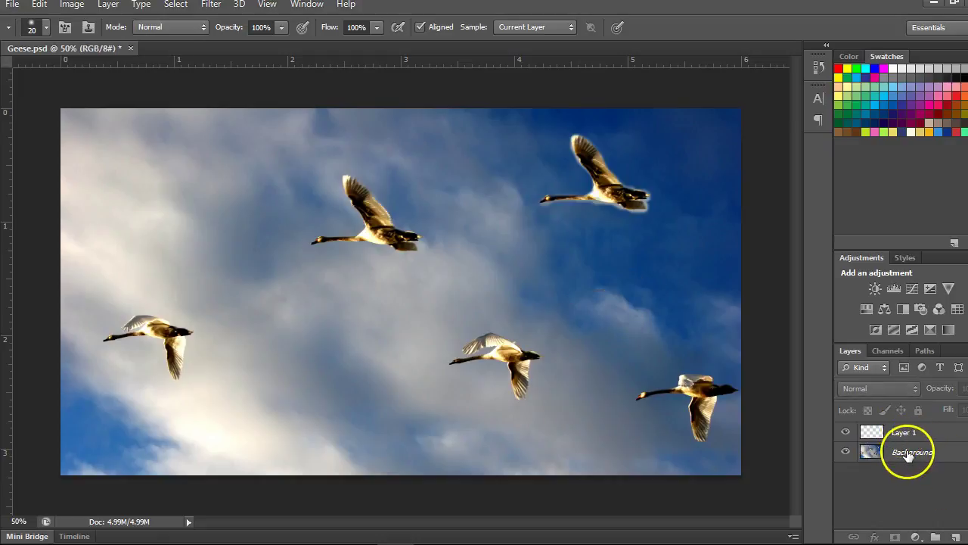
Sample the picture's lower-right goose from the Background layer and clone it onto Layer 1 in the sky above the original
{"action": "left_click", "coordinate": [908, 454]}
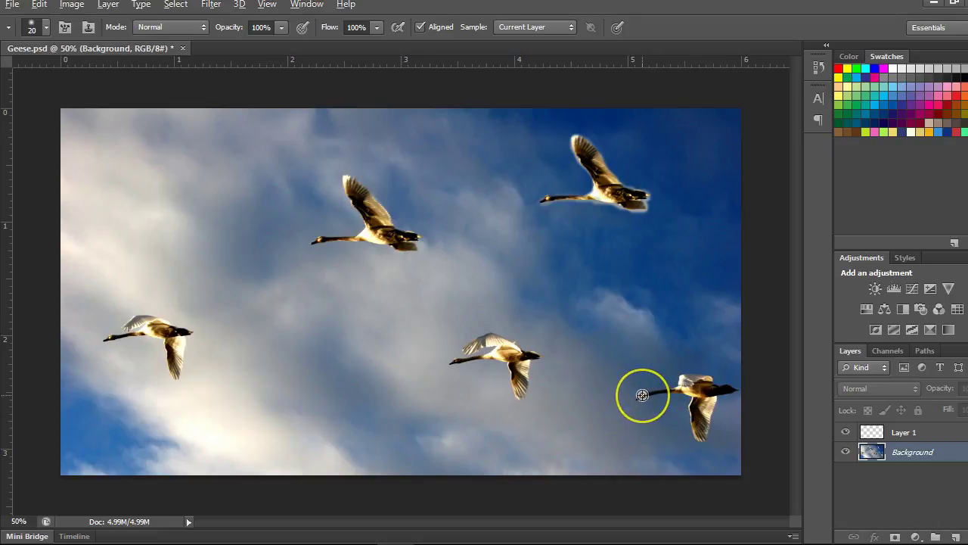
{"action": "left_click", "coordinate": [666, 416], "text": "alt"}
{"action": "left_click", "coordinate": [904, 432]}
{"action": "mouse_move", "coordinate": [590, 313]}
{"action": "left_mouse_down"}
{"action": "mouse_move", "coordinate": [613, 308]}
{"action": "mouse_move", "coordinate": [589, 305]}
{"action": "mouse_move", "coordinate": [625, 296]}
{"action": "mouse_move", "coordinate": [631, 283]}
{"action": "mouse_move", "coordinate": [679, 296]}
{"action": "mouse_move", "coordinate": [663, 302]}
{"action": "mouse_move", "coordinate": [653, 346]}
{"action": "mouse_move", "coordinate": [628, 288]}
{"action": "mouse_move", "coordinate": [661, 300]}
{"action": "mouse_move", "coordinate": [653, 308]}
{"action": "left_mouse_up"}
{"action": "mouse_move", "coordinate": [653, 324]}
{"action": "left_mouse_down"}
{"action": "mouse_move", "coordinate": [649, 335]}
{"action": "mouse_move", "coordinate": [648, 302]}
{"action": "left_mouse_up"}
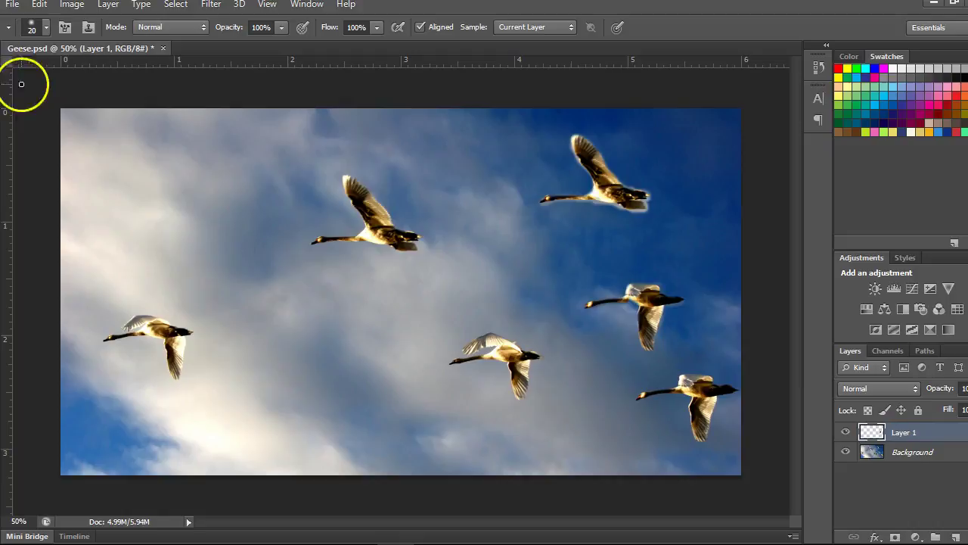
Move the cloned goose on Layer 1 into the clouds between the two lower geese, near the picture's bottom edge
{"action": "key", "text": "v"}
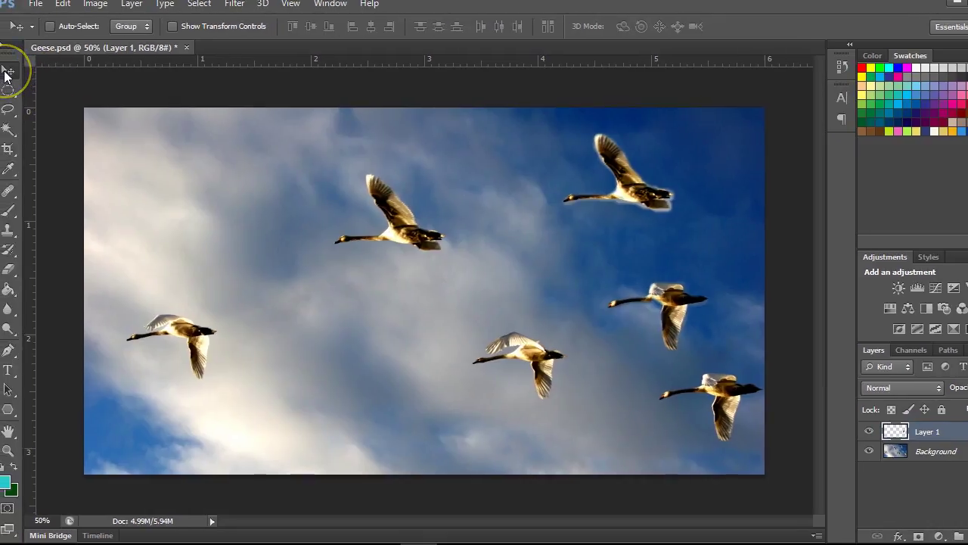
{"action": "left_click_drag", "start_coordinate": [669, 305], "coordinate": [320, 418]}
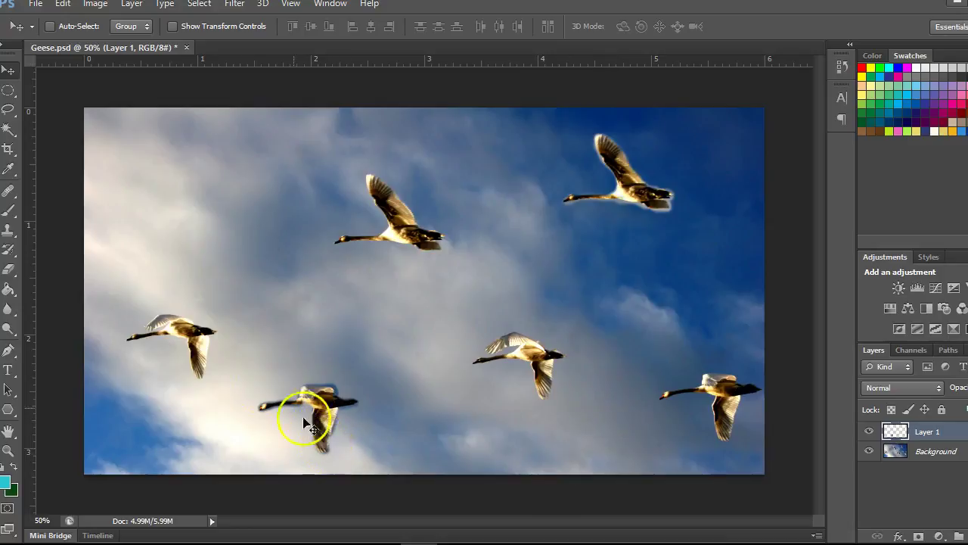
{"action": "left_click_drag", "start_coordinate": [189, 337], "coordinate": [213, 314]}
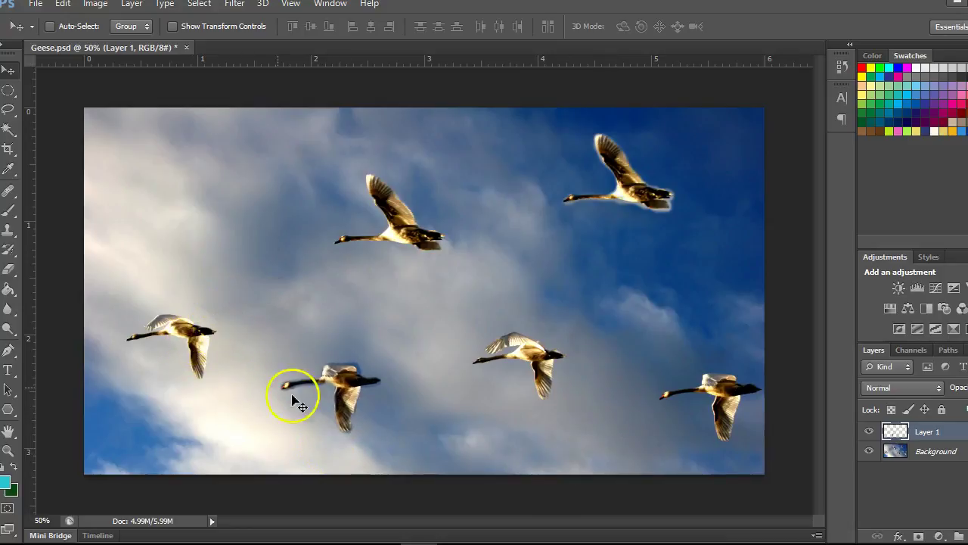
{"action": "left_click_drag", "start_coordinate": [346, 389], "coordinate": [350, 406]}
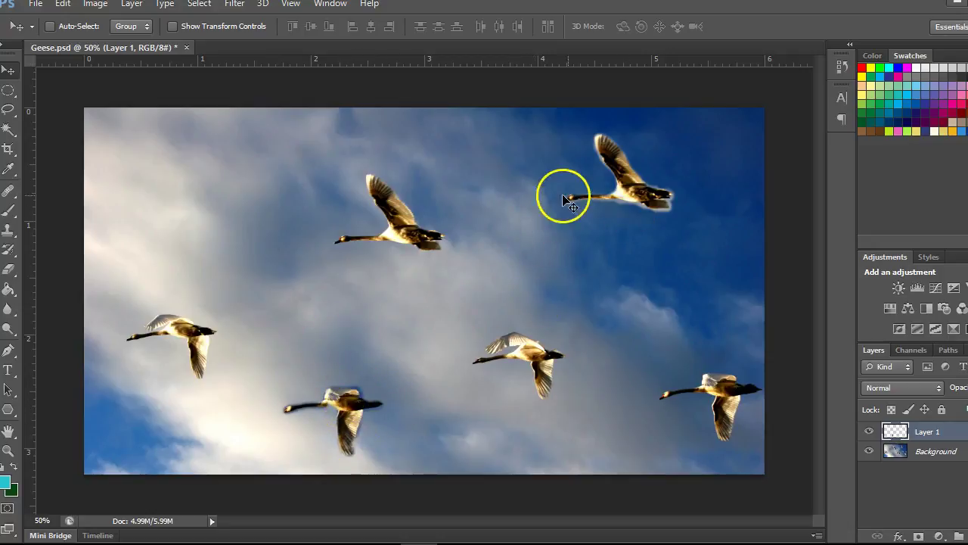
Close Geese.psd without saving the changes and open the Sailboat image
{"action": "left_click", "coordinate": [187, 47]}
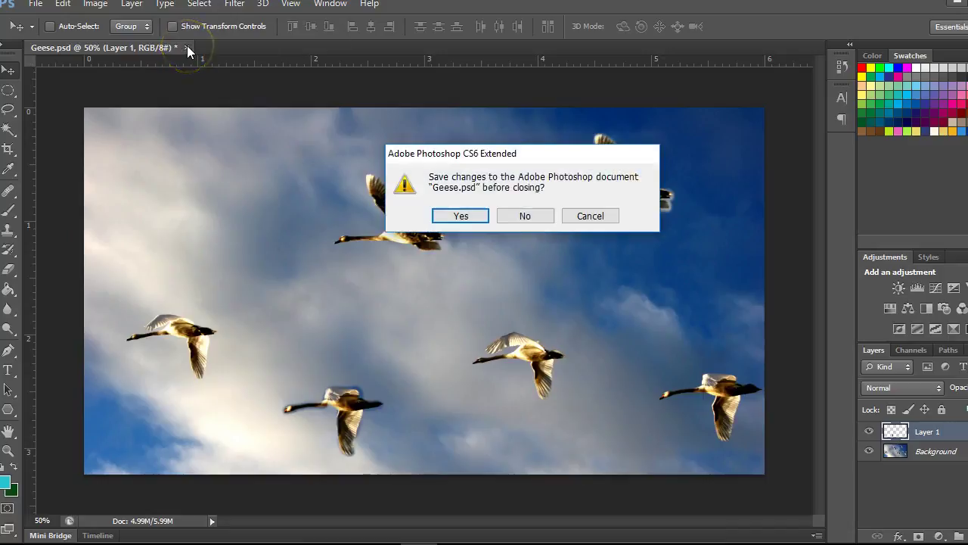
{"action": "left_click", "coordinate": [526, 216]}
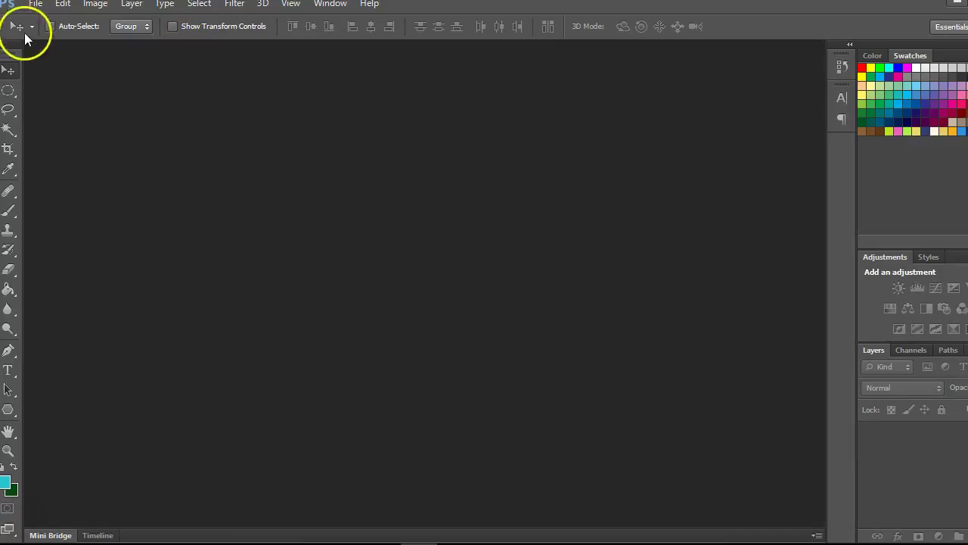
{"action": "left_click", "coordinate": [35, 4]}
{"action": "left_click", "coordinate": [34, 32]}
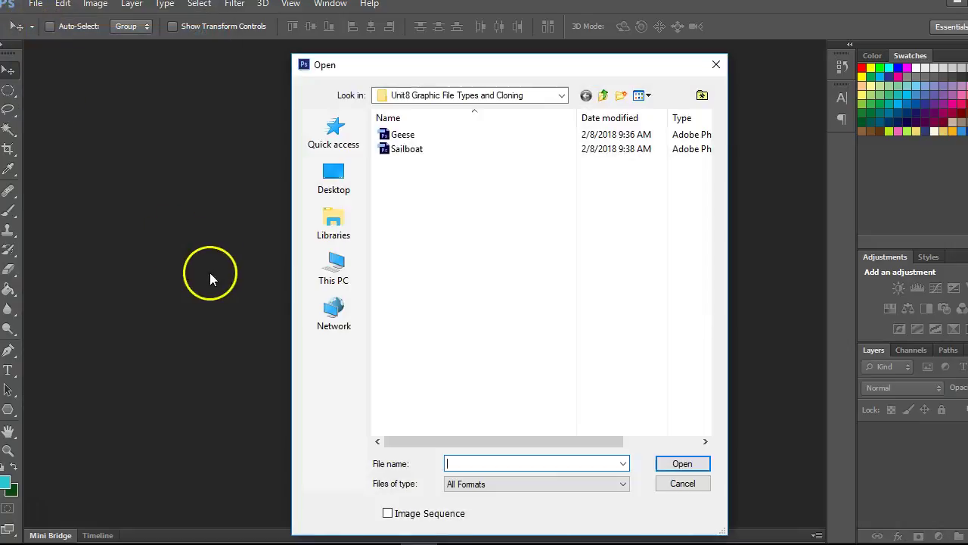
{"action": "double_click", "coordinate": [406, 149]}
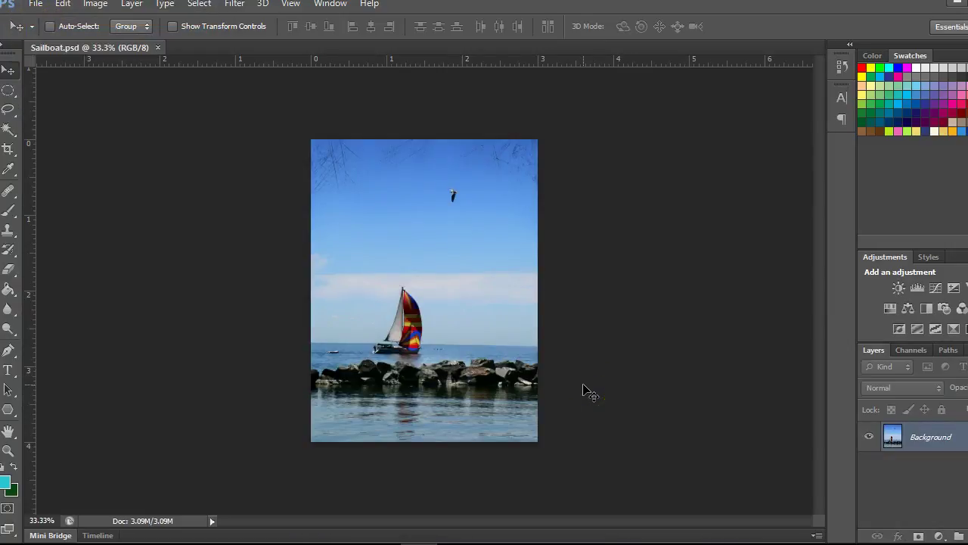
Activate the Healing Brush tool for the sailboat photo and set its brush size to 99 px
{"action": "left_click", "coordinate": [586, 386]}
{"action": "left_click", "coordinate": [404, 280]}
{"action": "left_click", "coordinate": [431, 250]}
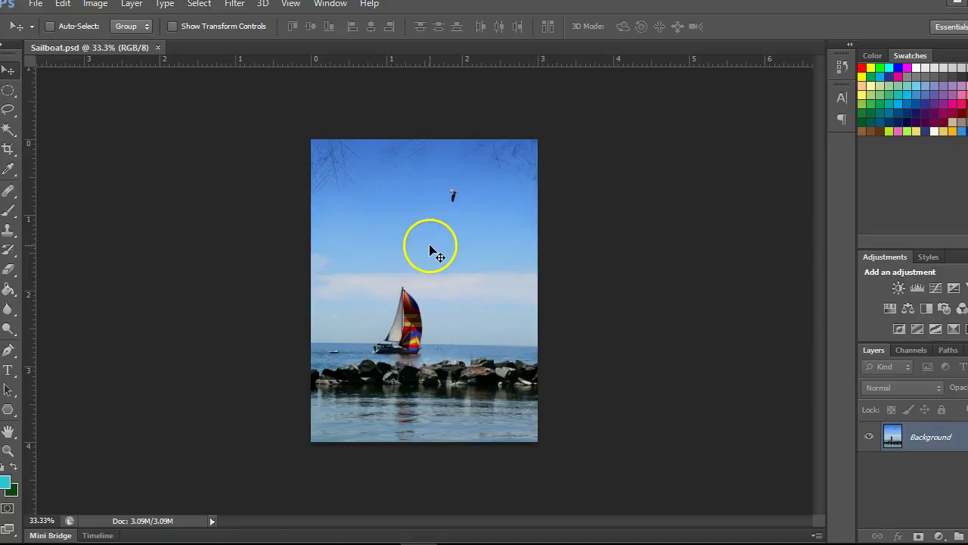
{"action": "left_click", "coordinate": [9, 453]}
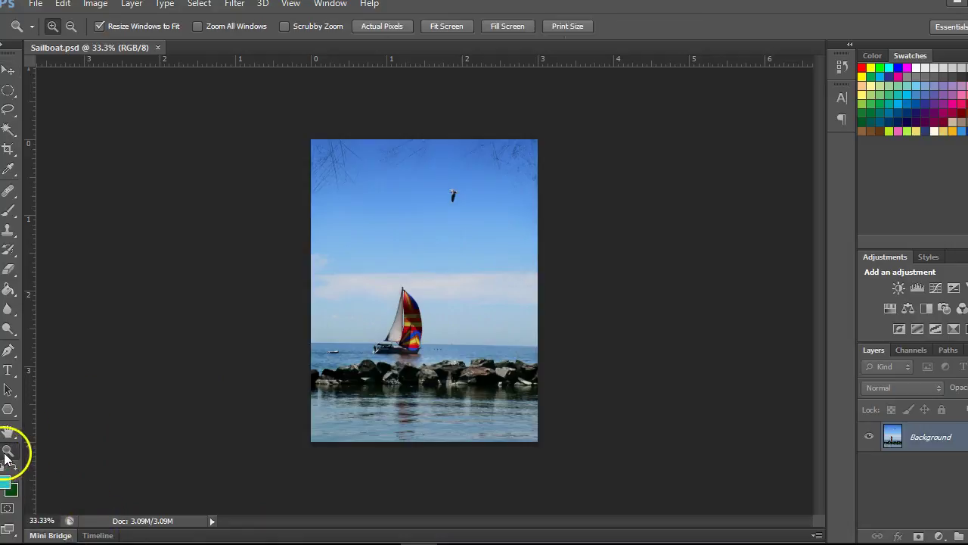
{"action": "left_click", "coordinate": [447, 26]}
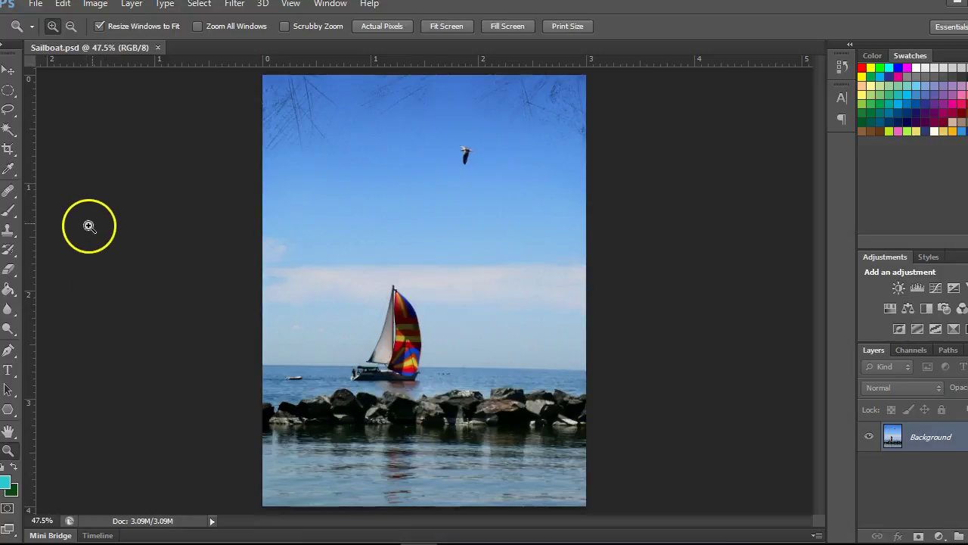
{"action": "left_click", "coordinate": [10, 193]}
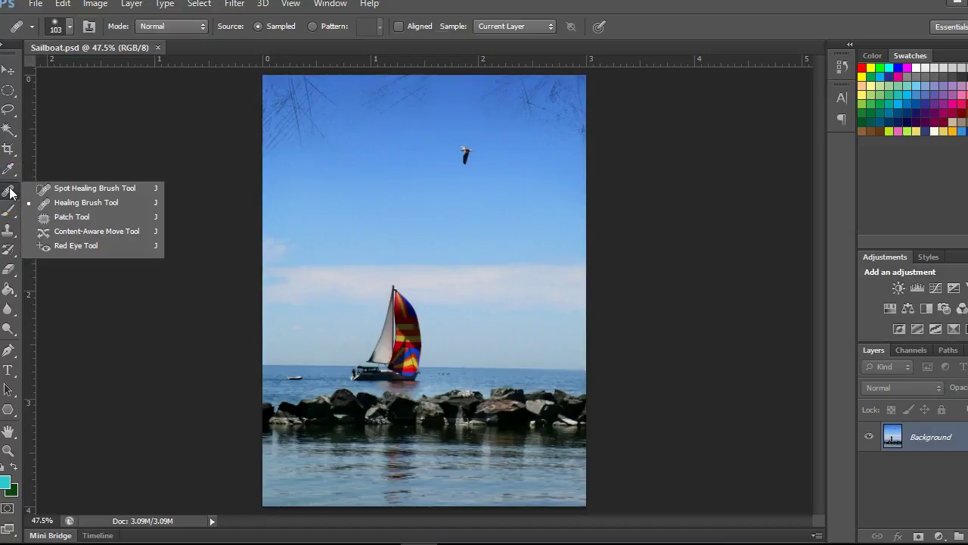
{"action": "left_click", "coordinate": [87, 205]}
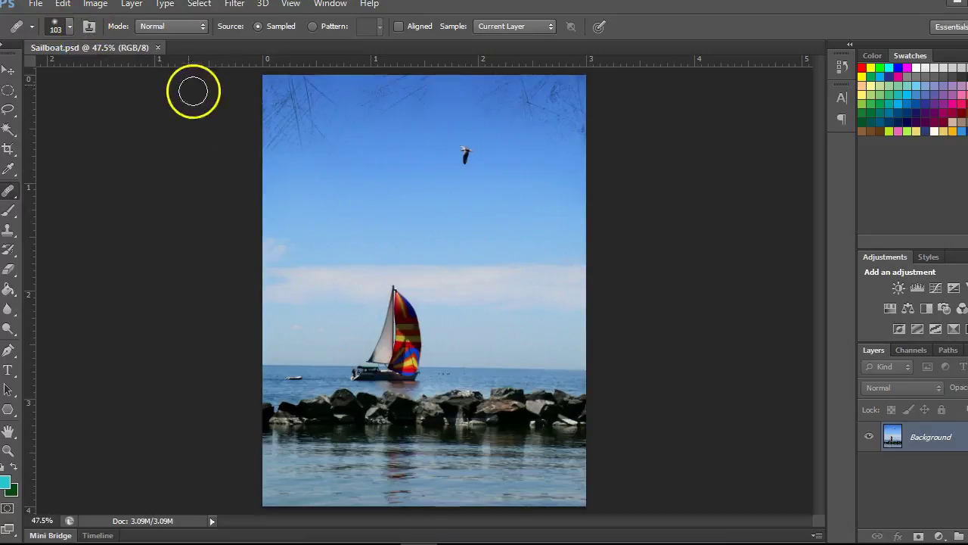
{"action": "left_click", "coordinate": [69, 27]}
{"action": "left_click_drag", "start_coordinate": [91, 72], "coordinate": [88, 75]}
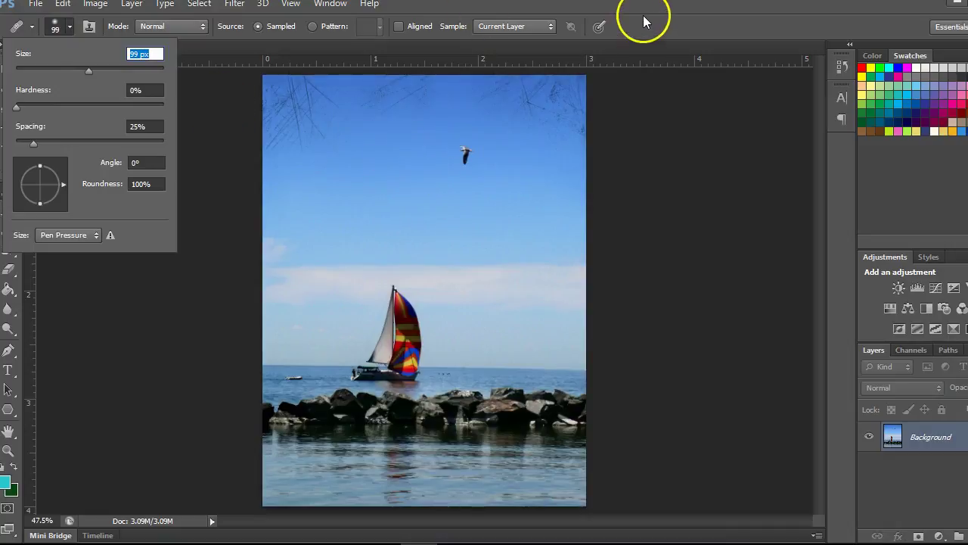
Heal away the dark branches along the top of the sailboat photo's sky, sampling from clean blue sky
{"action": "left_click", "coordinate": [380, 161], "text": "alt"}
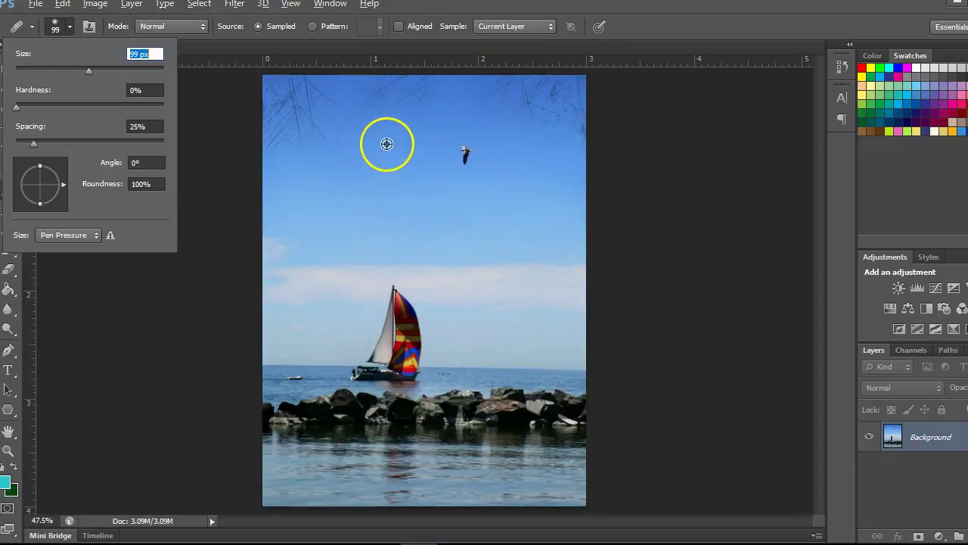
{"action": "key", "text": "Return"}
{"action": "left_click", "coordinate": [411, 223], "text": "alt"}
{"action": "left_click", "coordinate": [281, 145]}
{"action": "mouse_move", "coordinate": [282, 145]}
{"action": "left_mouse_down"}
{"action": "mouse_move", "coordinate": [288, 116]}
{"action": "mouse_move", "coordinate": [267, 143]}
{"action": "mouse_move", "coordinate": [316, 131]}
{"action": "mouse_move", "coordinate": [285, 122]}
{"action": "mouse_move", "coordinate": [283, 112]}
{"action": "mouse_move", "coordinate": [329, 94]}
{"action": "mouse_move", "coordinate": [273, 97]}
{"action": "mouse_move", "coordinate": [307, 78]}
{"action": "mouse_move", "coordinate": [268, 91]}
{"action": "mouse_move", "coordinate": [278, 115]}
{"action": "mouse_move", "coordinate": [314, 93]}
{"action": "mouse_move", "coordinate": [293, 105]}
{"action": "mouse_move", "coordinate": [348, 256]}
{"action": "mouse_move", "coordinate": [298, 96]}
{"action": "mouse_move", "coordinate": [285, 97]}
{"action": "mouse_move", "coordinate": [300, 92]}
{"action": "mouse_move", "coordinate": [277, 95]}
{"action": "mouse_move", "coordinate": [315, 83]}
{"action": "mouse_move", "coordinate": [262, 90]}
{"action": "mouse_move", "coordinate": [288, 78]}
{"action": "left_mouse_up"}
{"action": "mouse_move", "coordinate": [303, 122]}
{"action": "left_mouse_down"}
{"action": "mouse_move", "coordinate": [344, 126]}
{"action": "mouse_move", "coordinate": [413, 86]}
{"action": "mouse_move", "coordinate": [380, 111]}
{"action": "mouse_move", "coordinate": [367, 93]}
{"action": "mouse_move", "coordinate": [406, 81]}
{"action": "mouse_move", "coordinate": [399, 105]}
{"action": "mouse_move", "coordinate": [414, 109]}
{"action": "mouse_move", "coordinate": [432, 94]}
{"action": "mouse_move", "coordinate": [417, 94]}
{"action": "mouse_move", "coordinate": [420, 83]}
{"action": "mouse_move", "coordinate": [439, 78]}
{"action": "mouse_move", "coordinate": [450, 149]}
{"action": "mouse_move", "coordinate": [512, 87]}
{"action": "mouse_move", "coordinate": [484, 121]}
{"action": "mouse_move", "coordinate": [550, 113]}
{"action": "mouse_move", "coordinate": [527, 105]}
{"action": "mouse_move", "coordinate": [558, 90]}
{"action": "mouse_move", "coordinate": [511, 96]}
{"action": "mouse_move", "coordinate": [546, 83]}
{"action": "mouse_move", "coordinate": [569, 119]}
{"action": "mouse_move", "coordinate": [563, 127]}
{"action": "mouse_move", "coordinate": [581, 125]}
{"action": "mouse_move", "coordinate": [579, 138]}
{"action": "mouse_move", "coordinate": [566, 113]}
{"action": "mouse_move", "coordinate": [582, 100]}
{"action": "mouse_move", "coordinate": [575, 127]}
{"action": "mouse_move", "coordinate": [583, 123]}
{"action": "mouse_move", "coordinate": [559, 118]}
{"action": "mouse_move", "coordinate": [576, 116]}
{"action": "mouse_move", "coordinate": [565, 91]}
{"action": "mouse_move", "coordinate": [581, 85]}
{"action": "mouse_move", "coordinate": [510, 96]}
{"action": "mouse_move", "coordinate": [569, 77]}
{"action": "mouse_move", "coordinate": [497, 83]}
{"action": "mouse_move", "coordinate": [544, 89]}
{"action": "mouse_move", "coordinate": [573, 124]}
{"action": "mouse_move", "coordinate": [563, 127]}
{"action": "mouse_move", "coordinate": [425, 91]}
{"action": "mouse_move", "coordinate": [368, 146]}
{"action": "left_mouse_up"}
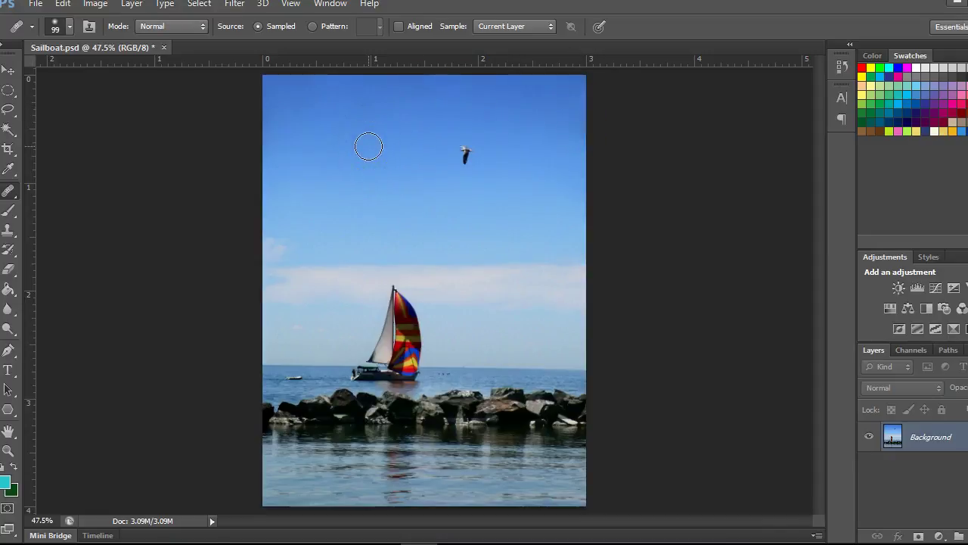
Remove the bird from the sky above the sailboat with the Healing Brush, sampling clear sky
{"action": "mouse_move", "coordinate": [369, 147]}
{"action": "left_mouse_down"}
{"action": "mouse_move", "coordinate": [464, 145]}
{"action": "mouse_move", "coordinate": [492, 164]}
{"action": "mouse_move", "coordinate": [468, 153]}
{"action": "mouse_move", "coordinate": [354, 156]}
{"action": "mouse_move", "coordinate": [464, 168]}
{"action": "mouse_move", "coordinate": [451, 155]}
{"action": "mouse_move", "coordinate": [478, 154]}
{"action": "mouse_move", "coordinate": [462, 149]}
{"action": "mouse_move", "coordinate": [530, 265]}
{"action": "mouse_move", "coordinate": [772, 439]}
{"action": "left_mouse_up"}
{"action": "left_click", "coordinate": [377, 153], "text": "alt"}
{"action": "left_click", "coordinate": [385, 320], "text": "alt"}
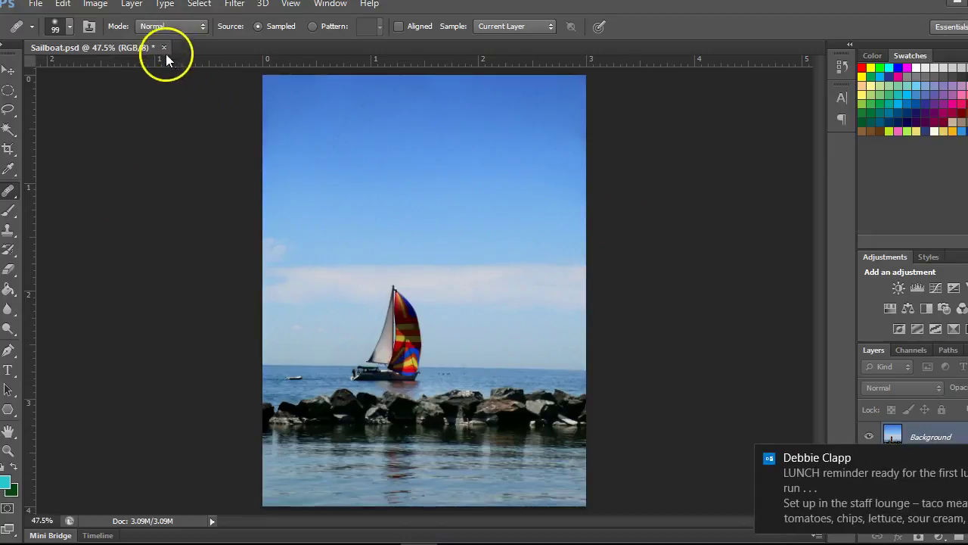
{"action": "left_click", "coordinate": [873, 457]}
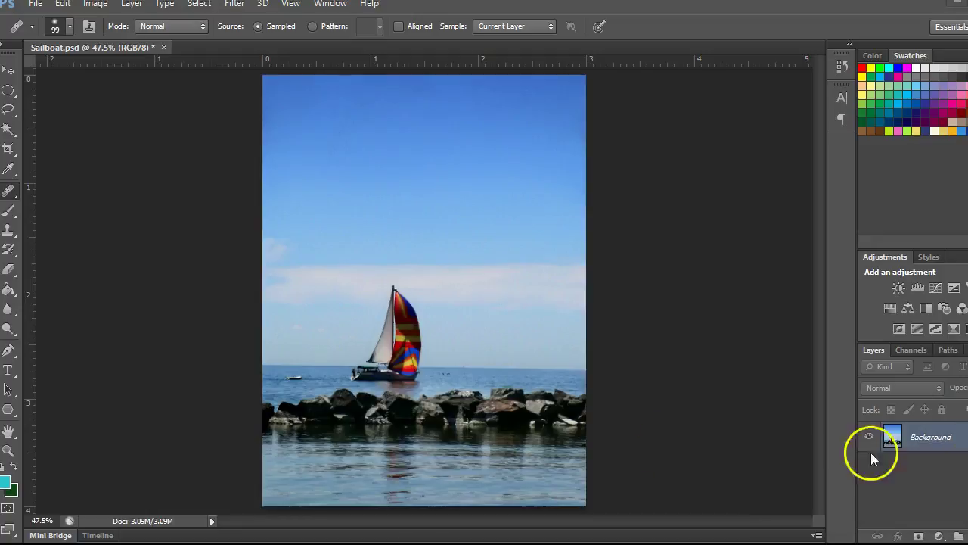